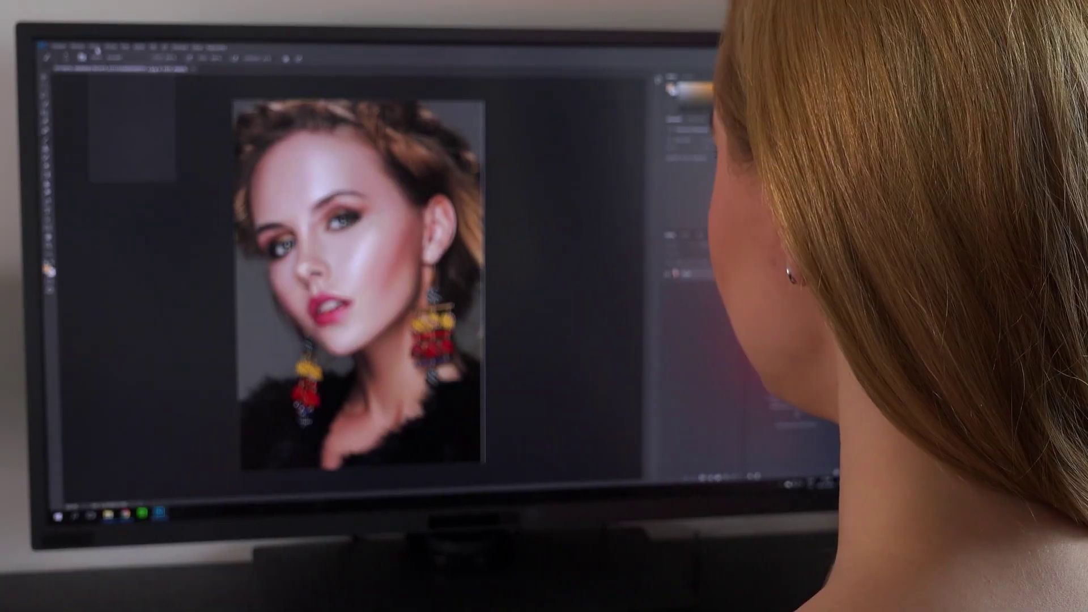
- Launch Lightroom Classic so the Welcome dialog listing Point Color and Lens Blur appears
click(96, 50)
mouse_move(131, 60)
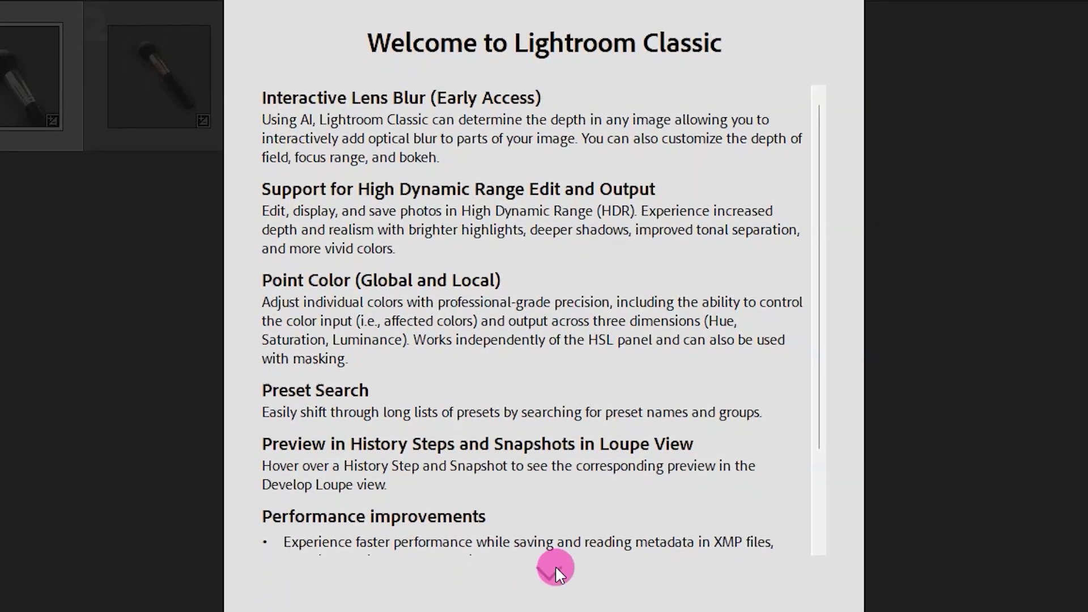
- Close the Welcome dialog to see the single imported woman photo in the Library
click(549, 592)
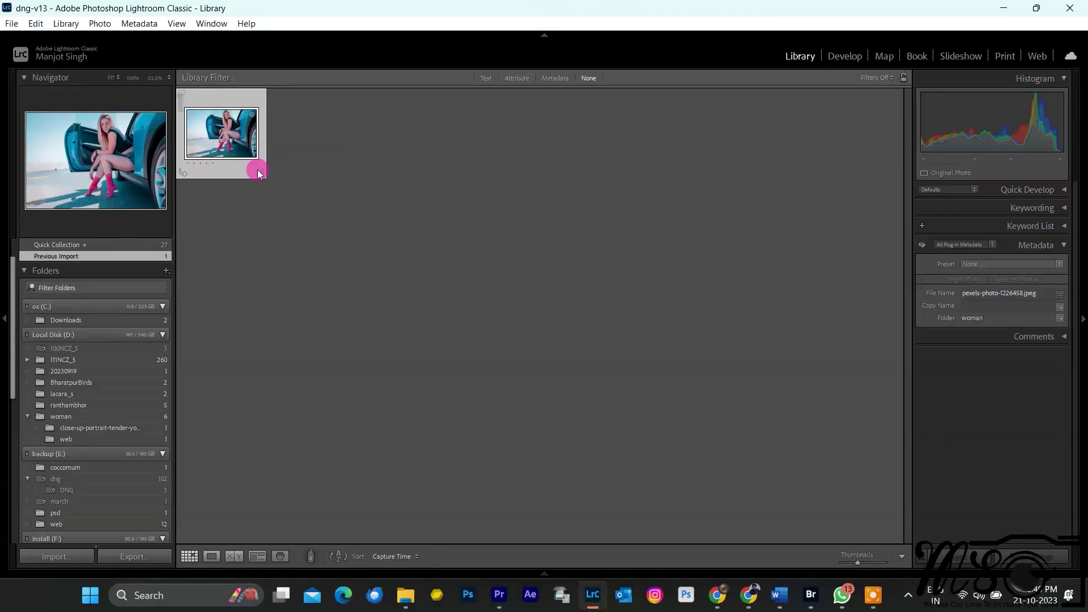
- Open the car photo in the Develop module with Color Mixer's Point Color section showing
key(d)
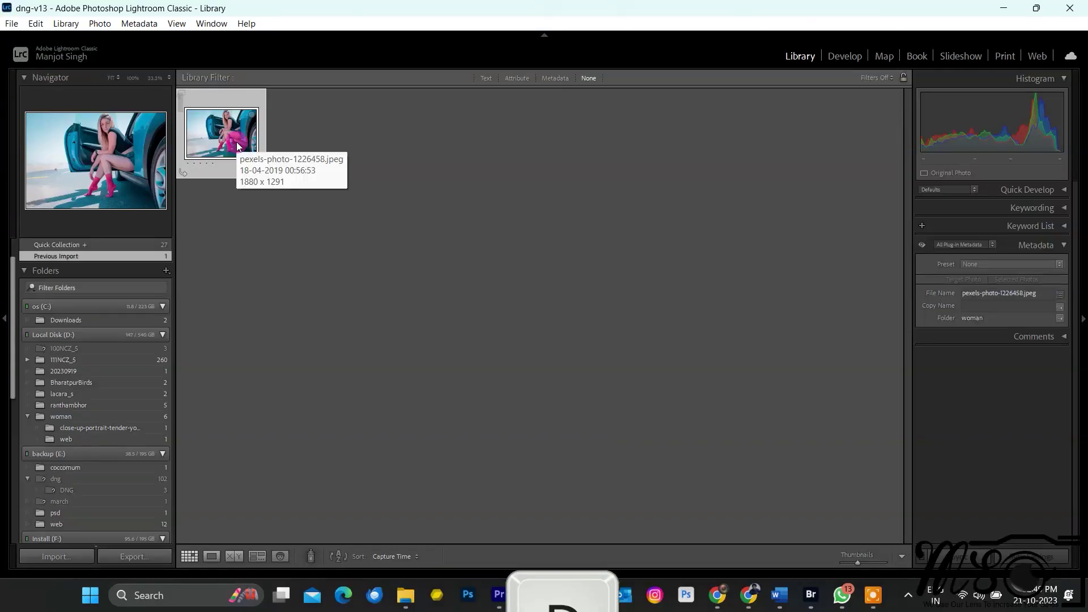
double_click(236, 143)
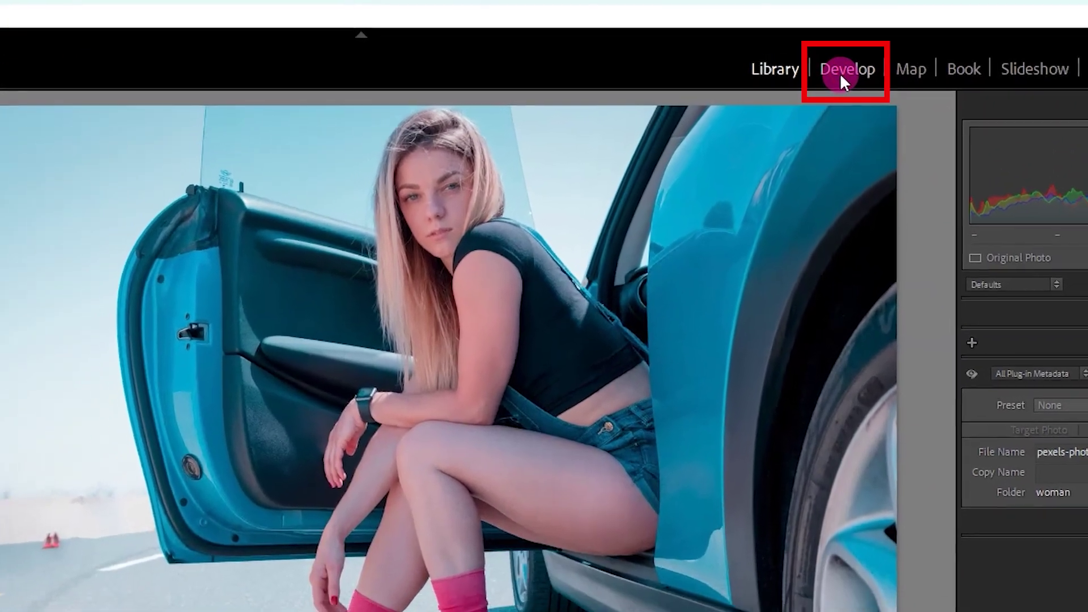
click(841, 76)
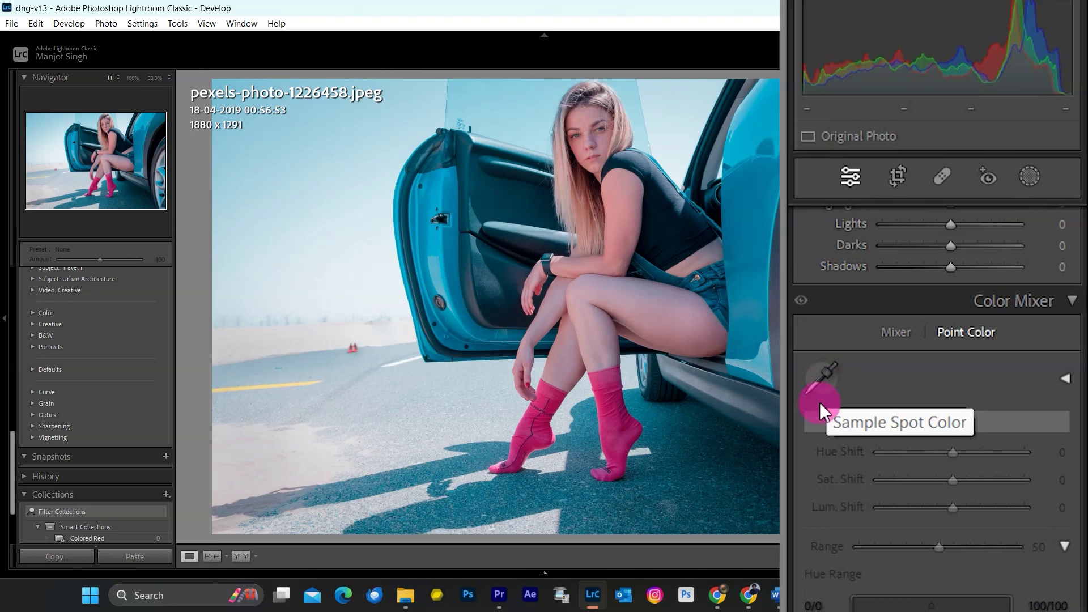
- Sample the car fender's blue as a Point Color and try its Sat., Range and Lum. sliders
click(820, 397)
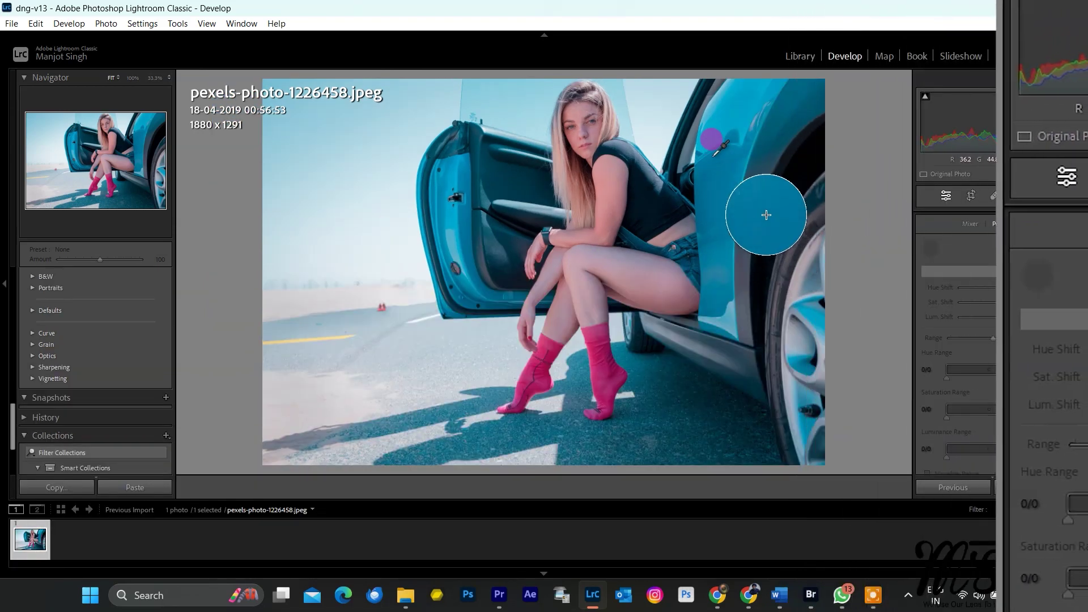
click(724, 117)
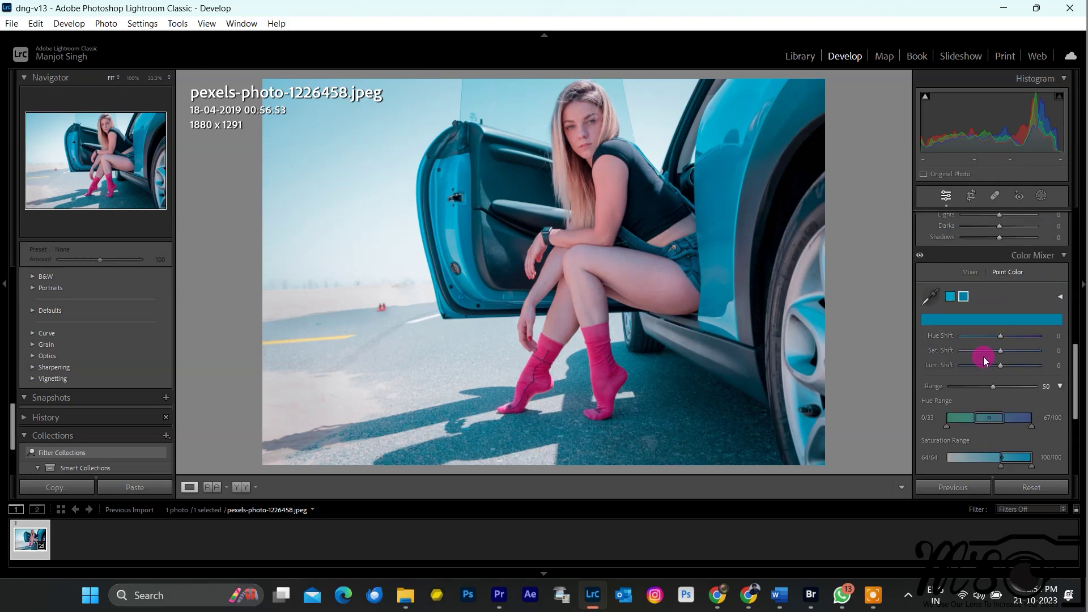
drag(990, 466, 1020, 469)
drag(976, 535, 1046, 533)
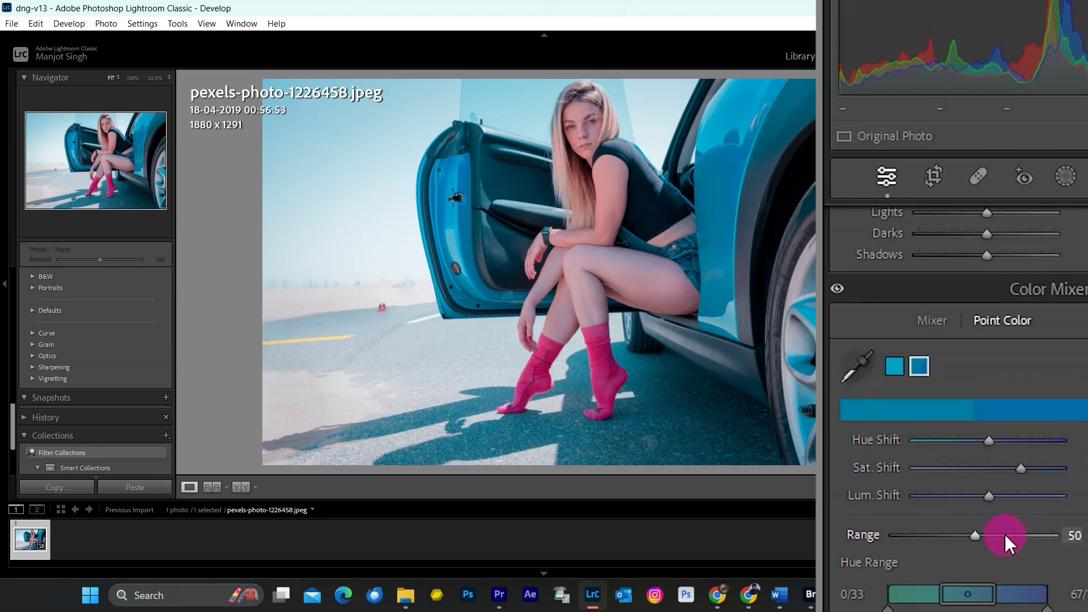
drag(1000, 502, 977, 505)
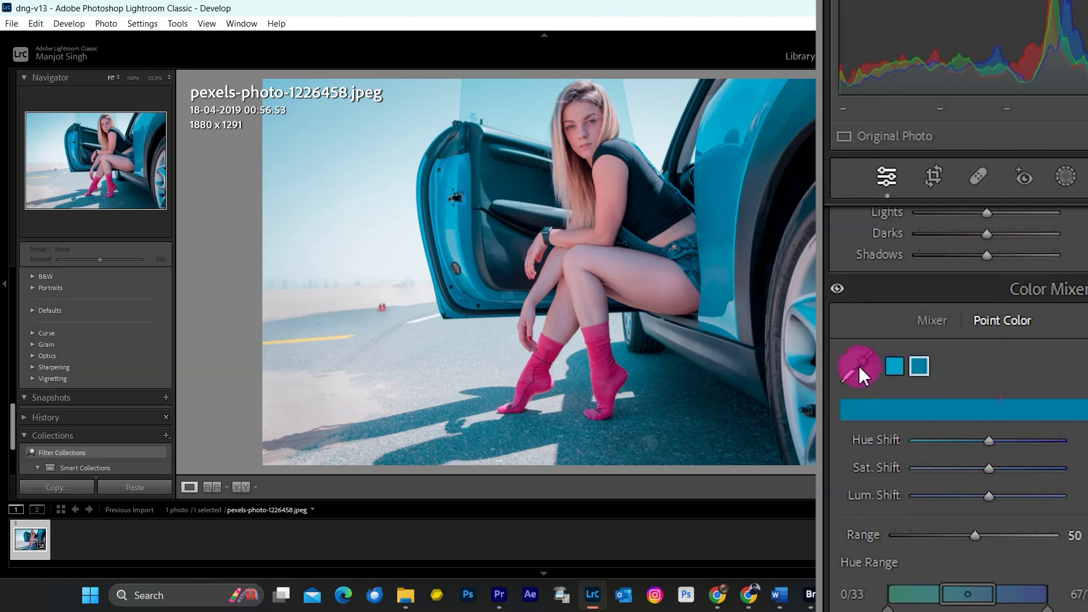
- Sample her shoulder skin, lower its saturation, raise luminance and narrow Range to 25
click(858, 366)
click(858, 365)
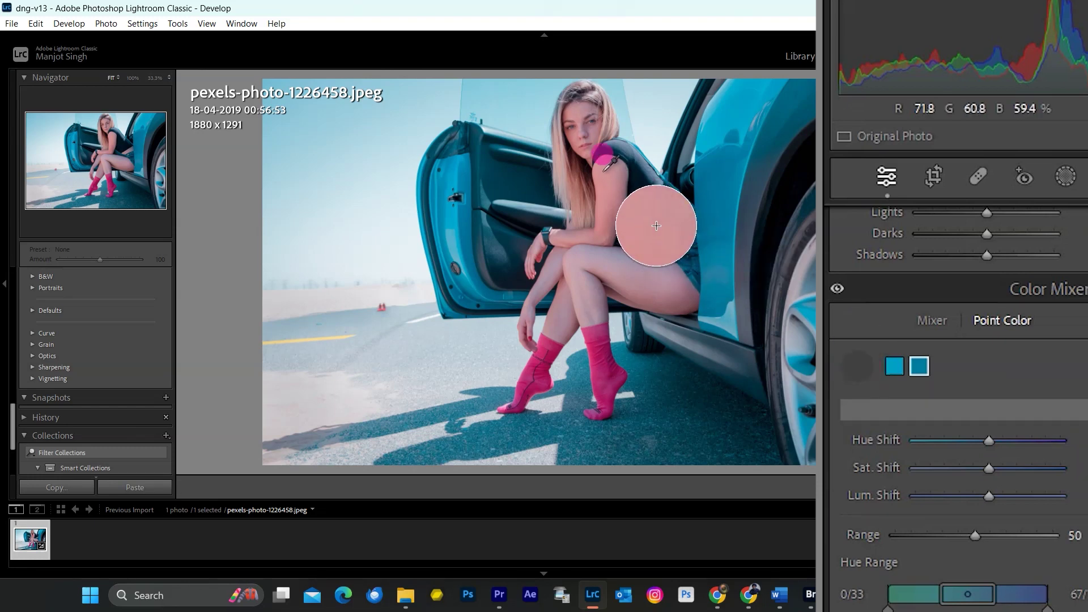
click(603, 156)
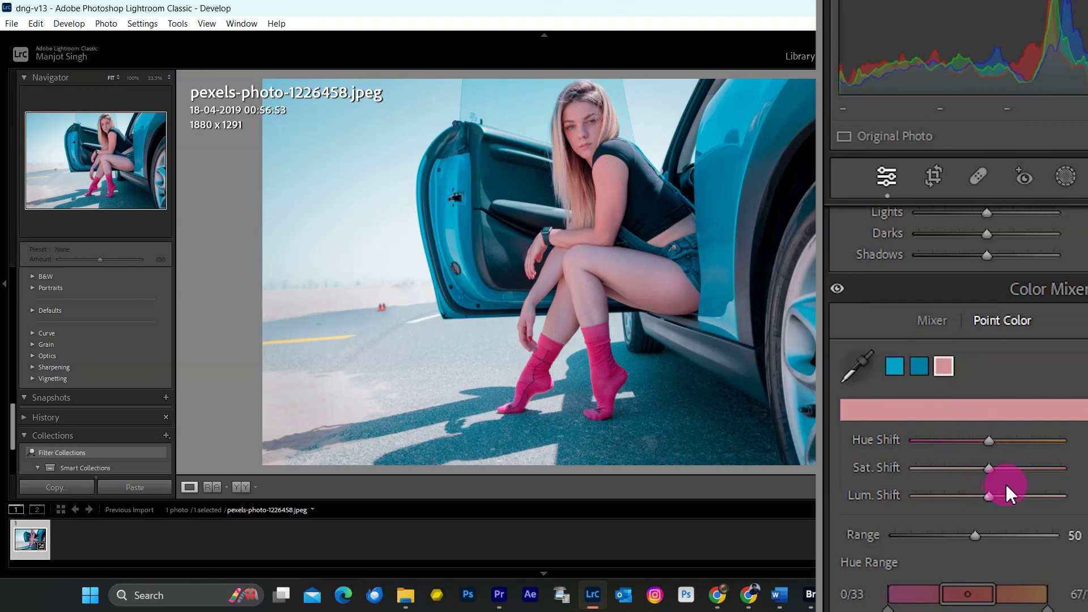
mouse_move(1001, 475)
mouse_down()
mouse_move(949, 471)
mouse_move(1014, 498)
mouse_move(1000, 495)
mouse_up()
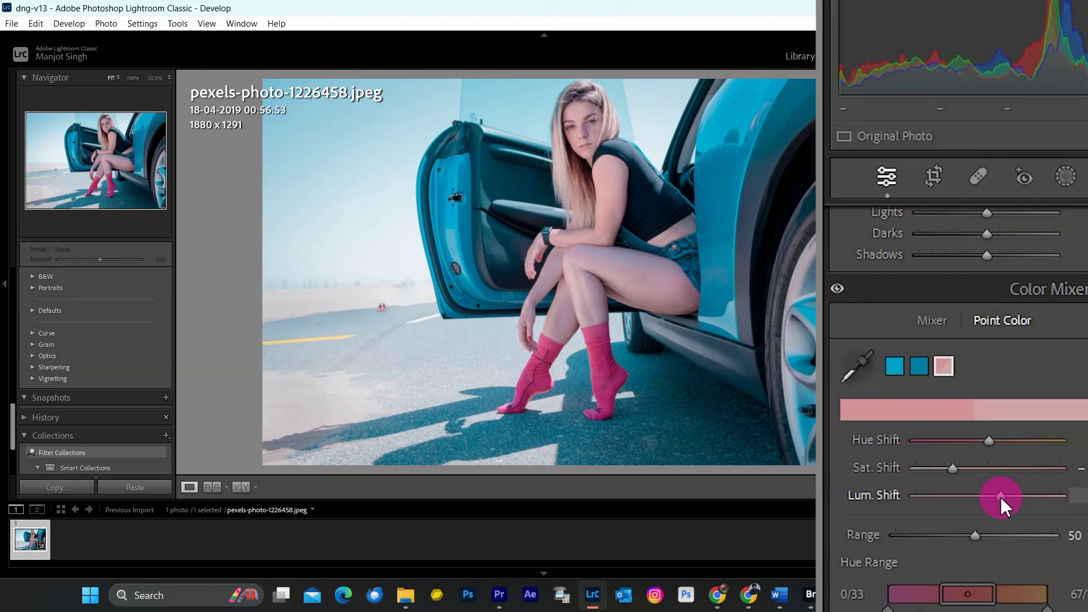
drag(974, 530, 934, 532)
- Compare Before/After, zooming and panning over the woman and the car fender and socks
key(y)
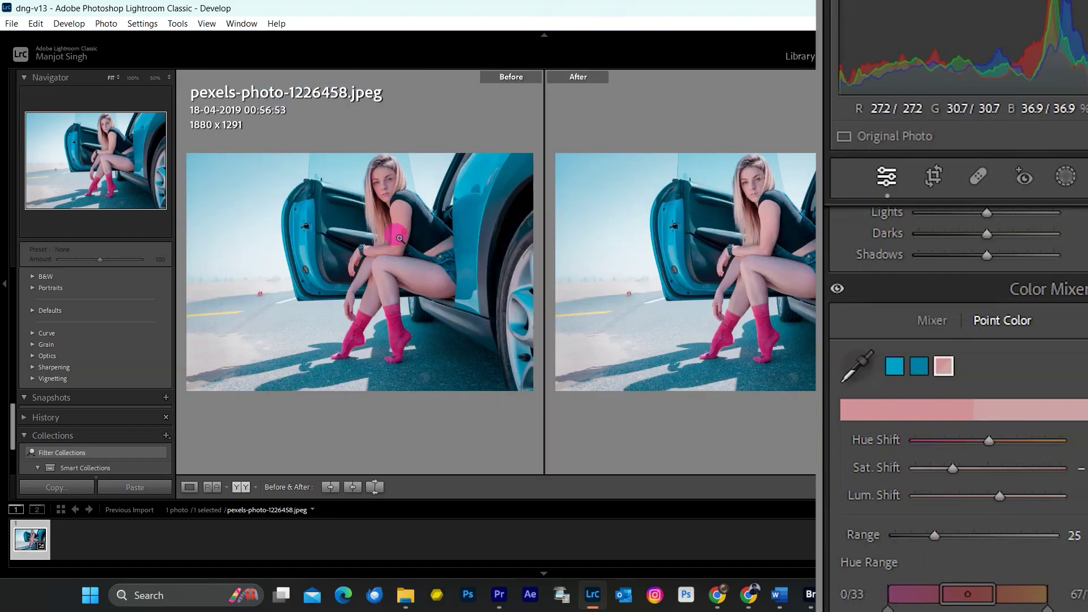
drag(389, 224, 352, 185)
click(352, 185)
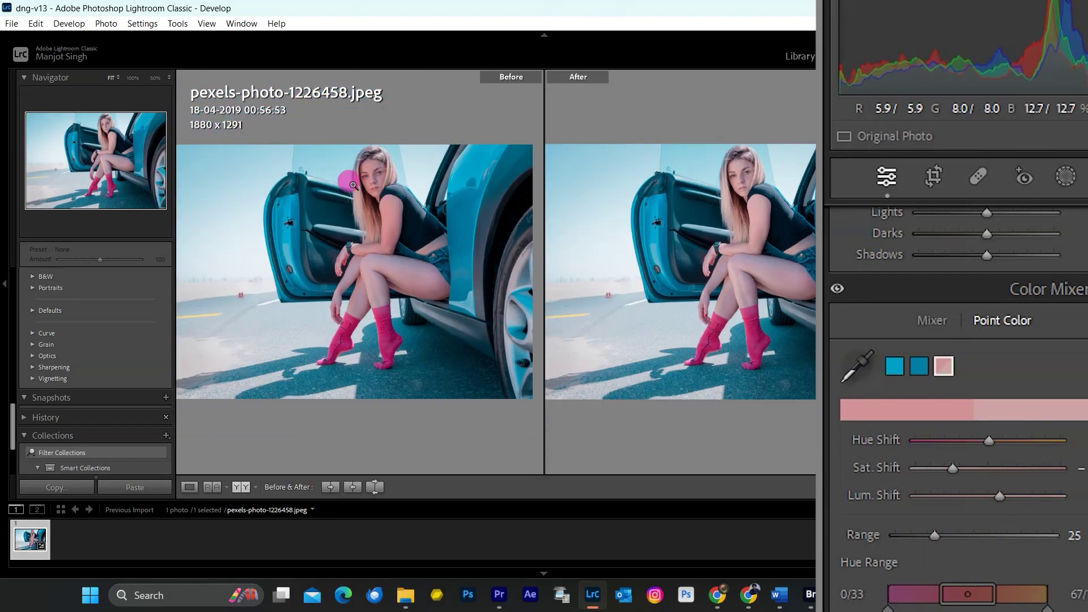
click(351, 186)
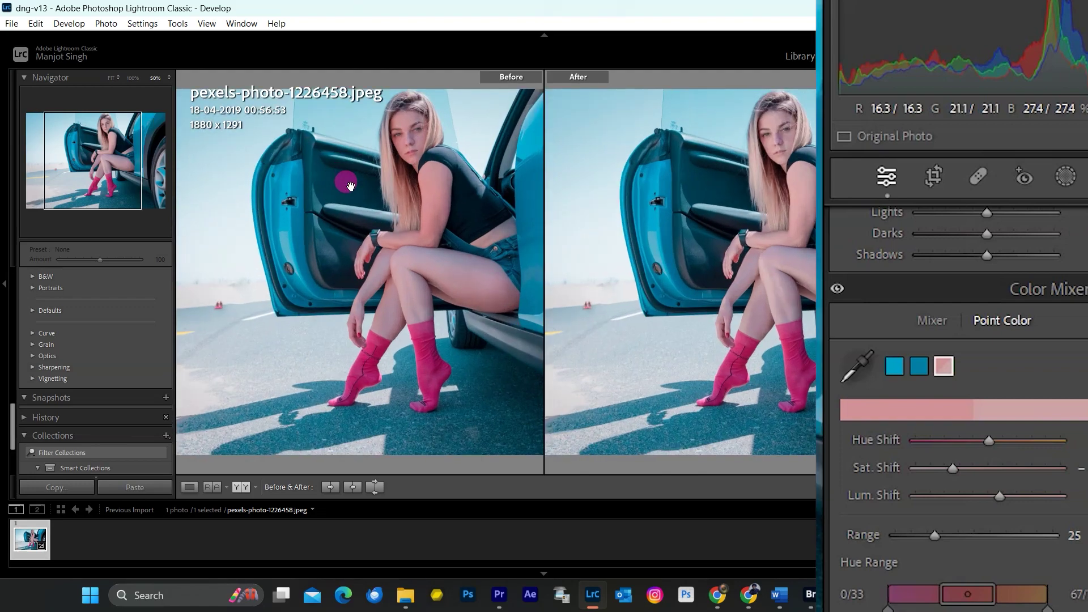
click(448, 213)
drag(448, 213, 447, 209)
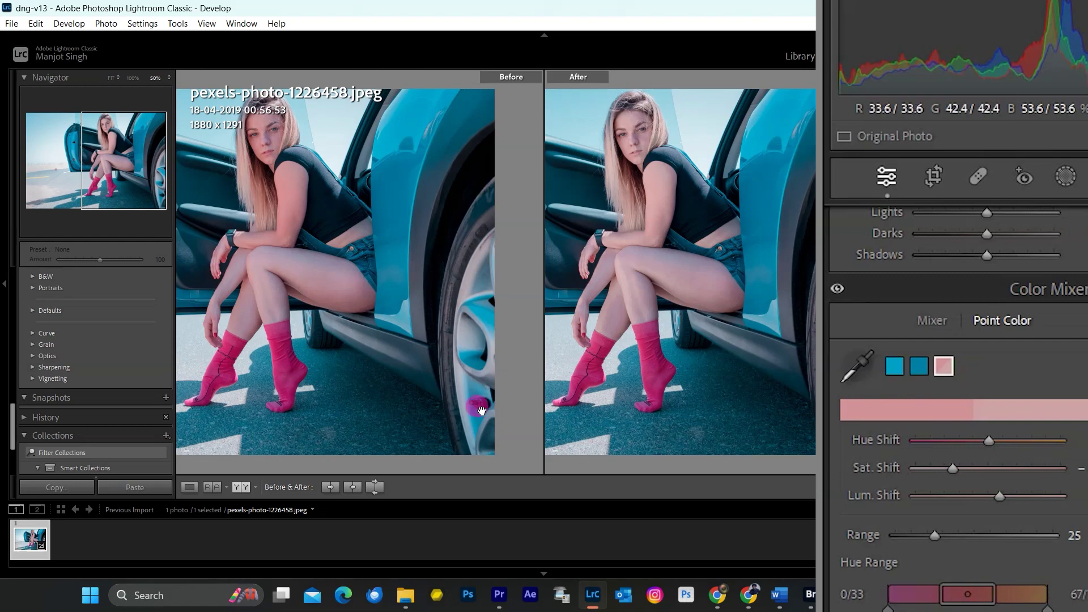
click(862, 372)
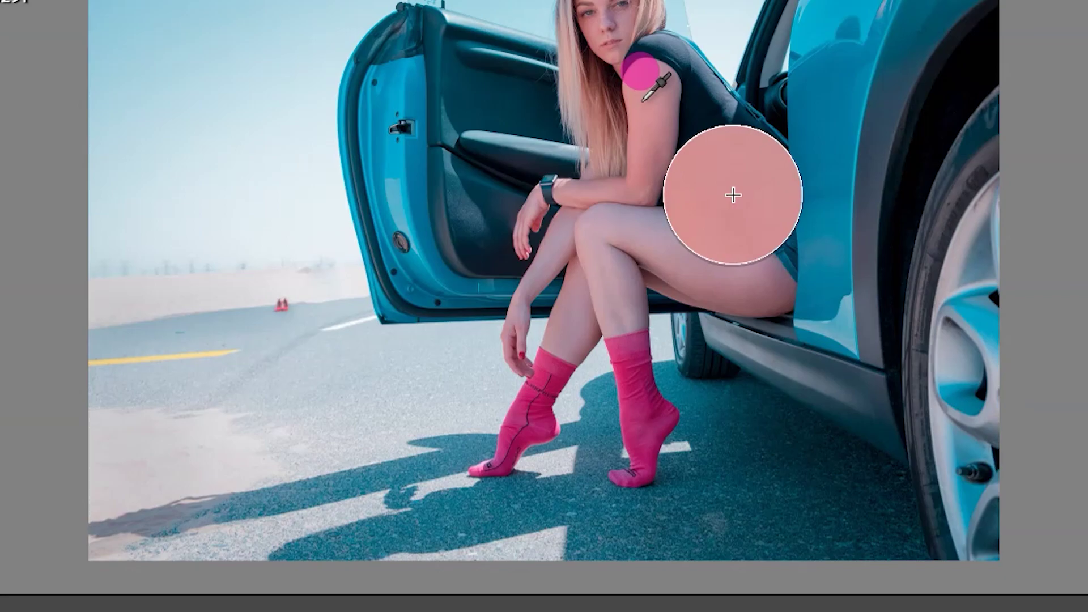
- Sample the skin on her thigh and set Sat. Shift −50, Lum. Shift 1, Range 87
click(643, 102)
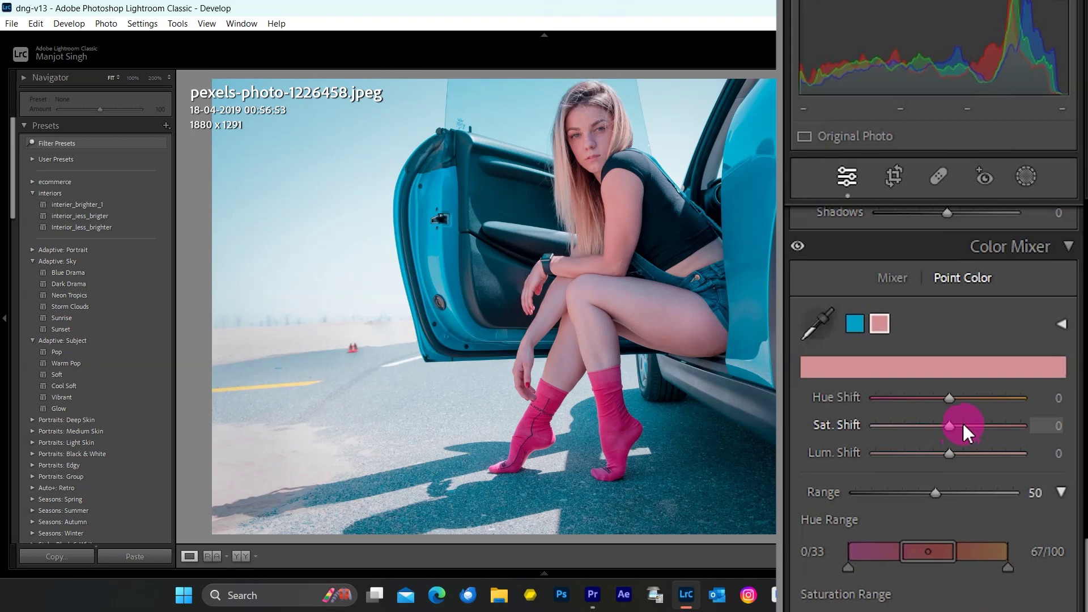
click(944, 434)
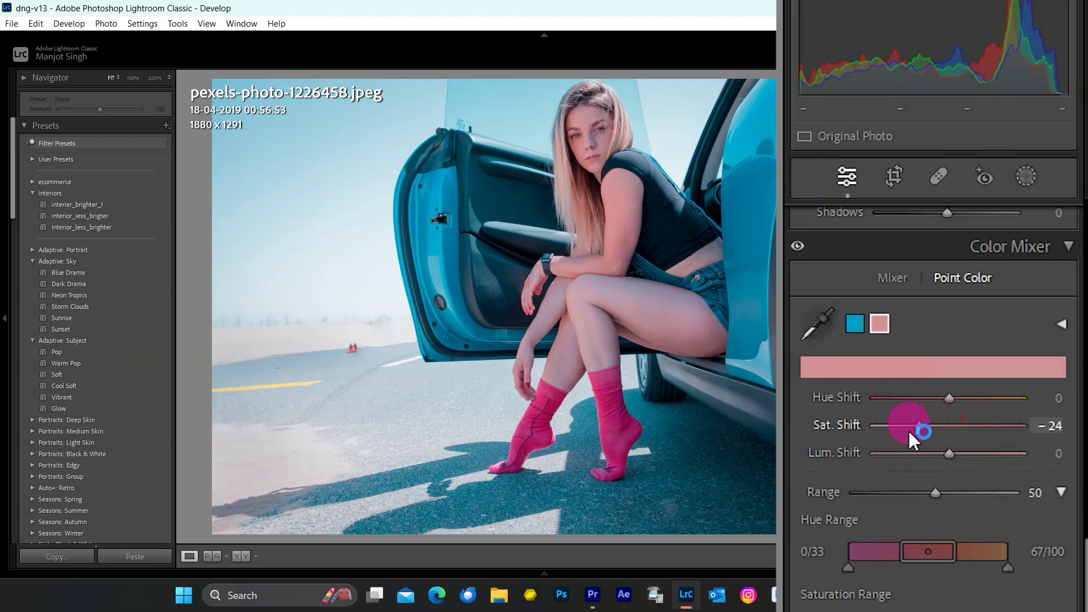
drag(908, 429, 948, 453)
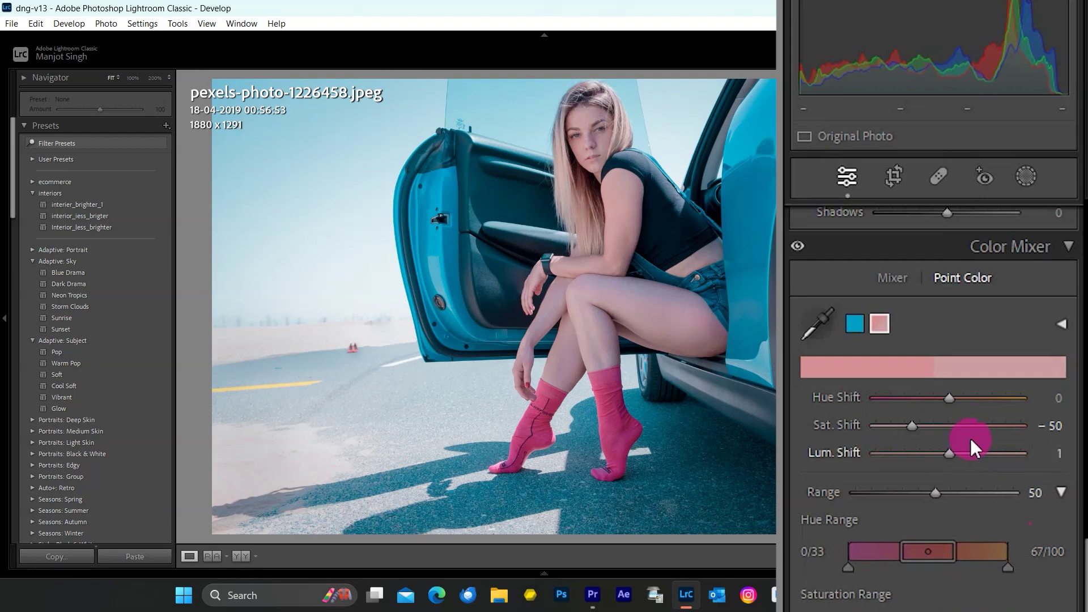
drag(937, 492, 994, 491)
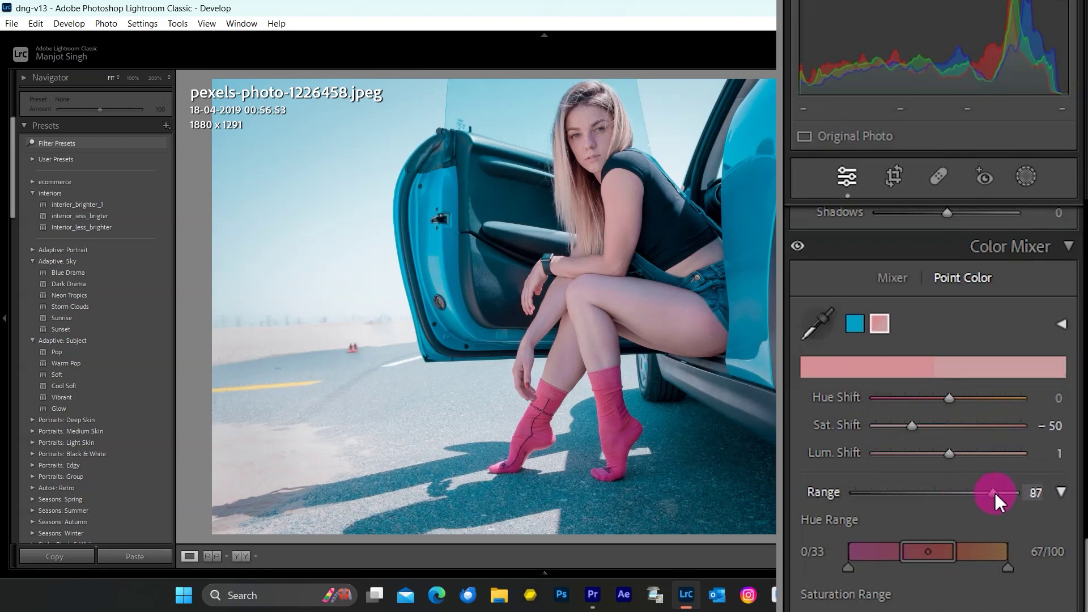
click(850, 553)
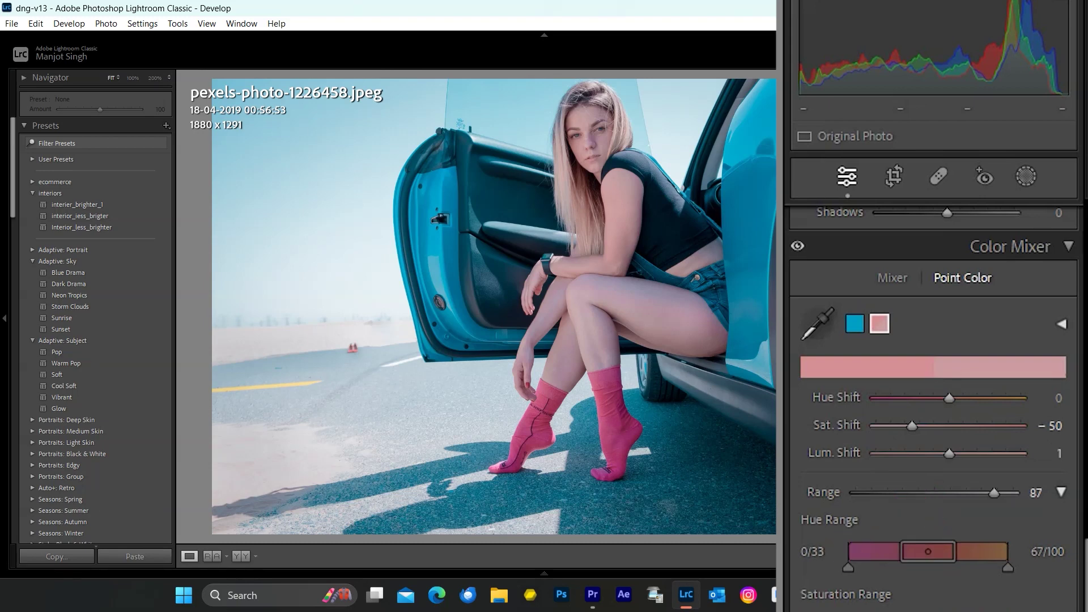
- Zoom in on the right sock and desaturate the sampled pink further toward −75
click(595, 380)
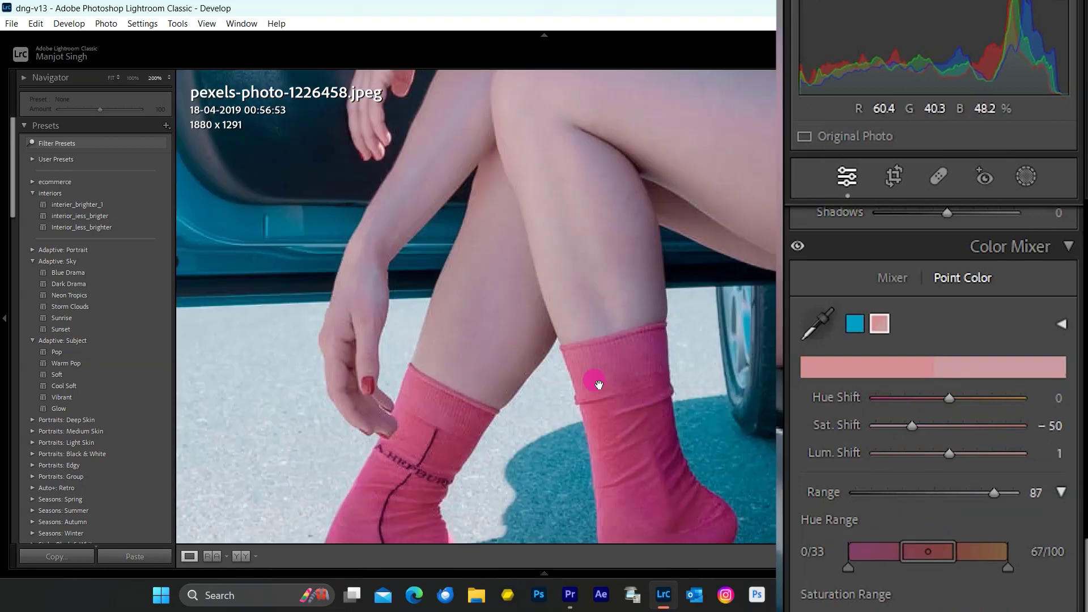
click(970, 491)
click(939, 493)
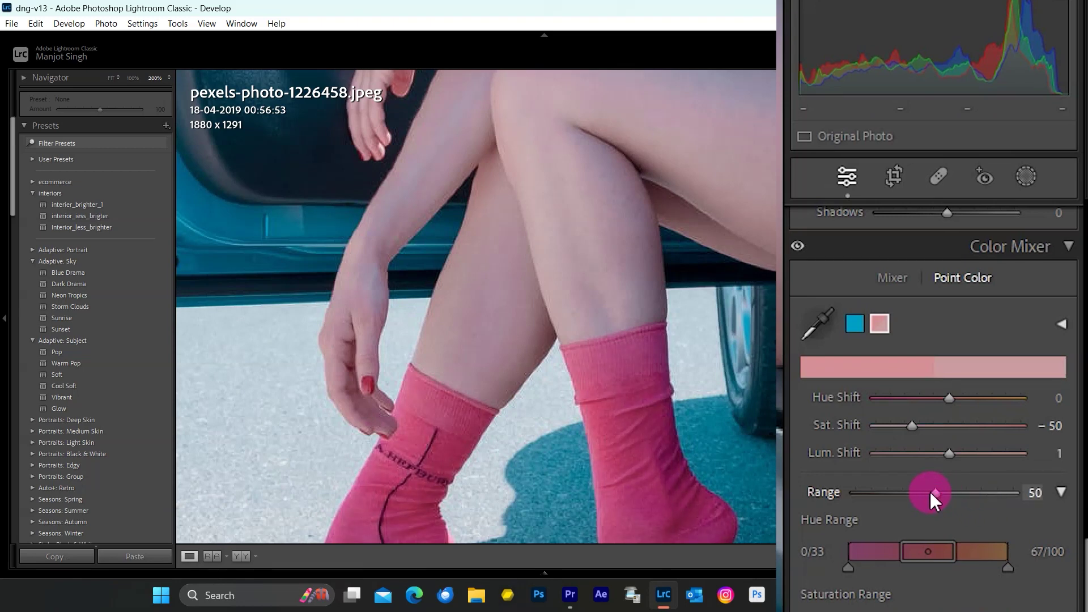
mouse_move(930, 492)
mouse_down()
mouse_move(1004, 493)
mouse_move(937, 499)
mouse_up()
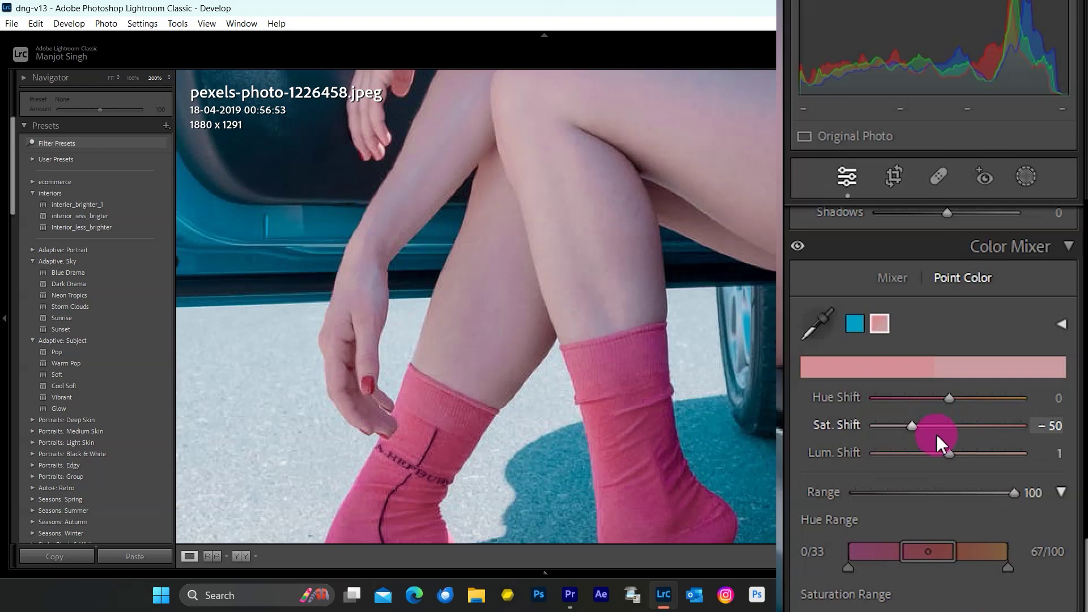
drag(913, 426, 895, 432)
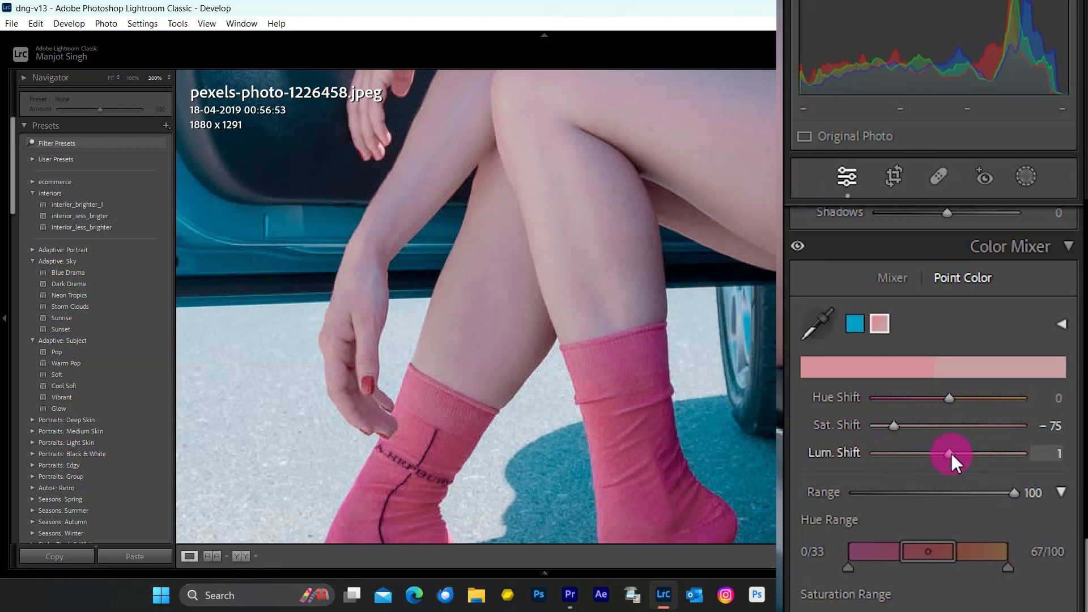
- Reset the sampled pink's Range back to 50
right_click(656, 243)
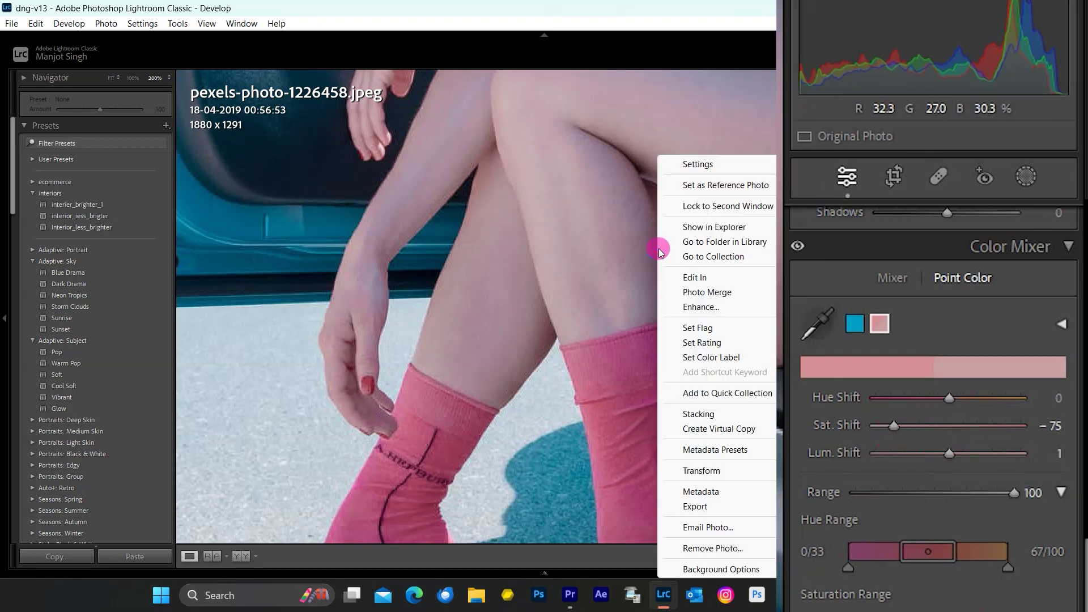
click(617, 243)
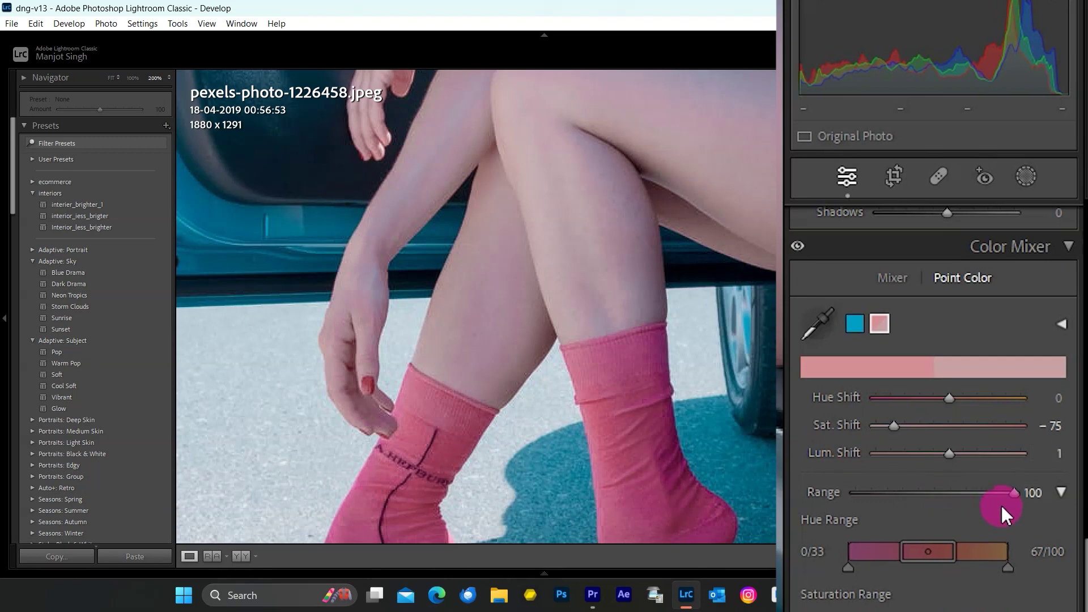
double_click(1012, 492)
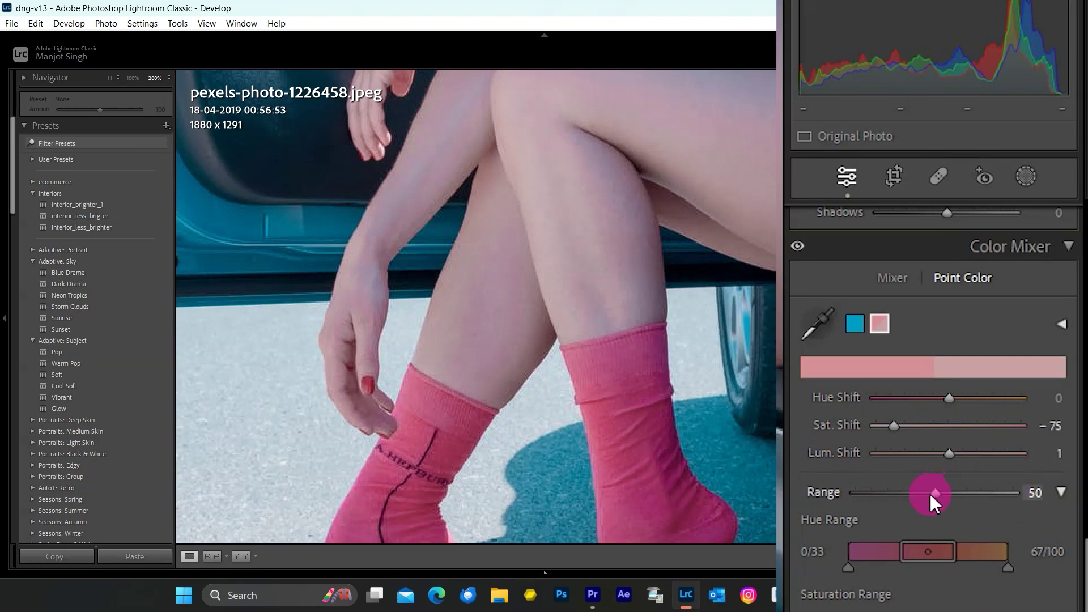
double_click(967, 491)
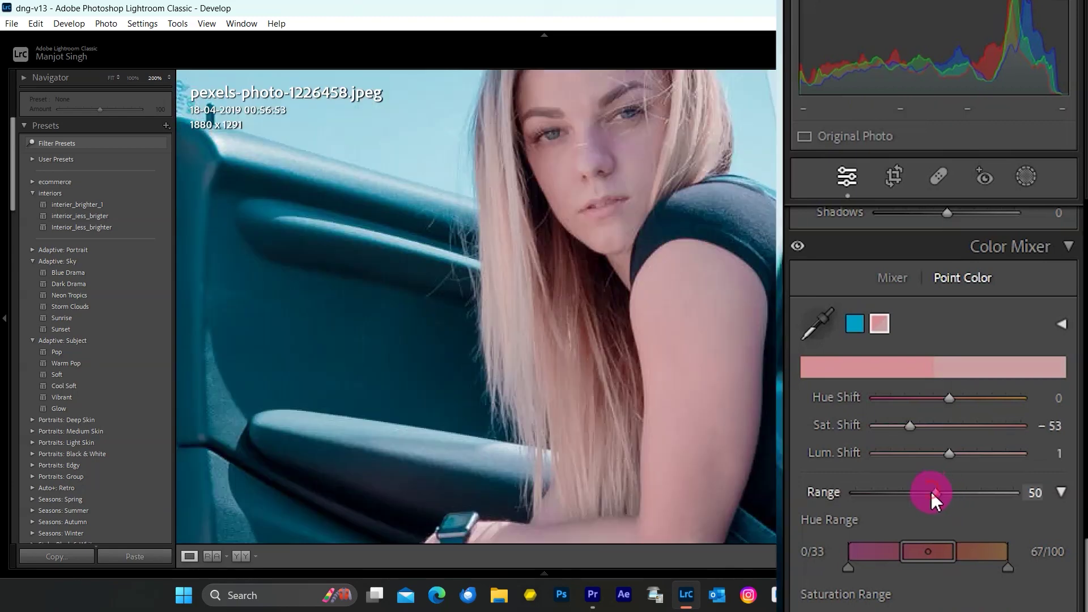
mouse_move(930, 492)
mouse_down()
mouse_move(833, 504)
mouse_move(933, 495)
mouse_up()
drag(754, 317, 752, 311)
click(1037, 493)
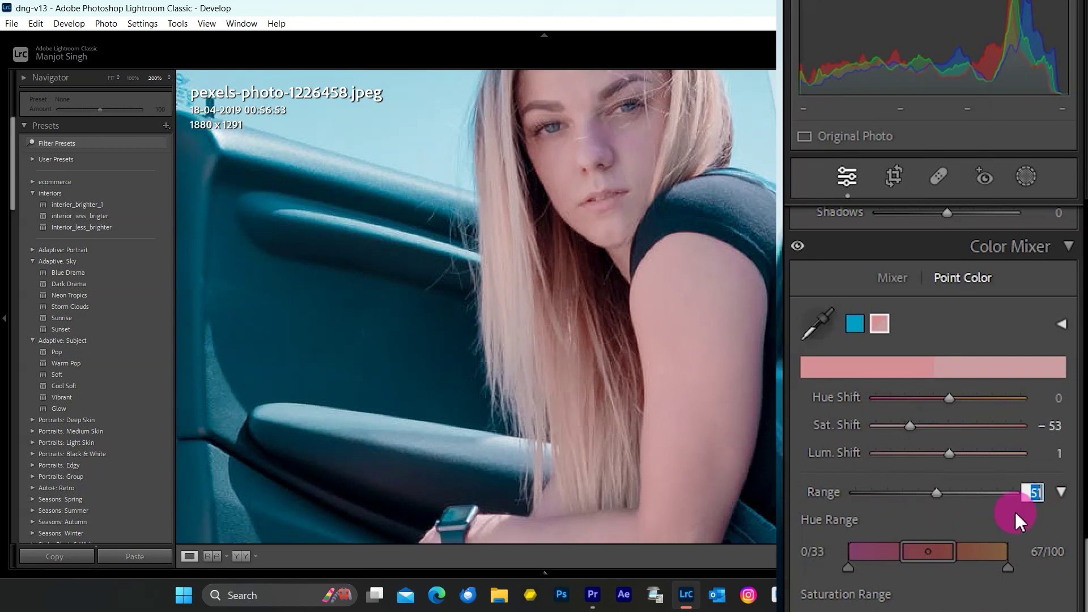
text(50)
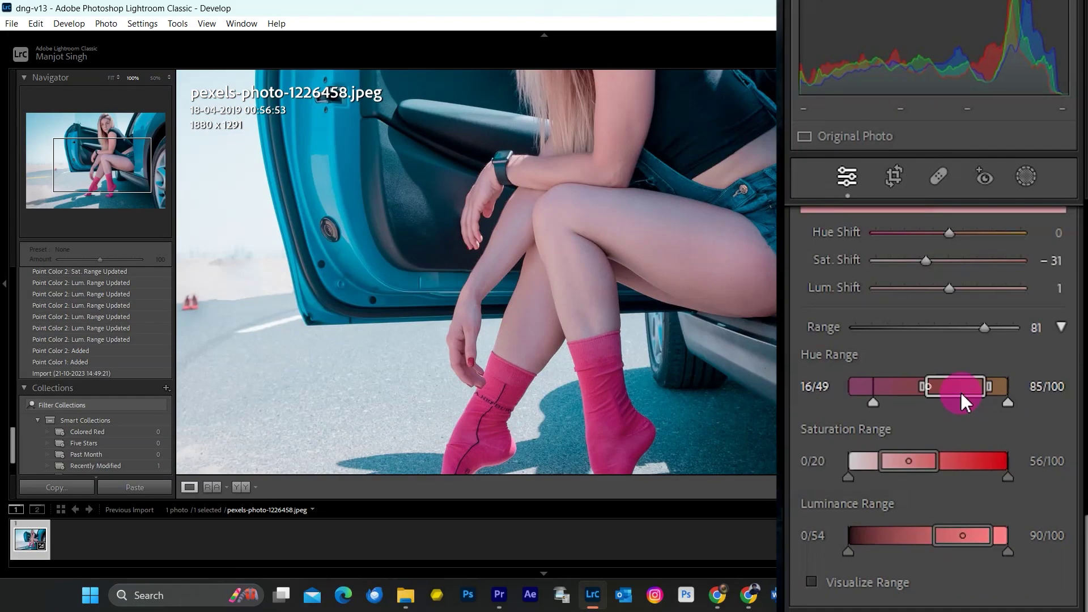
- Set the pink to saturation −61, Saturation Range 0/0–39/83, Luminance Range 0/29–73/83
drag(970, 461, 967, 475)
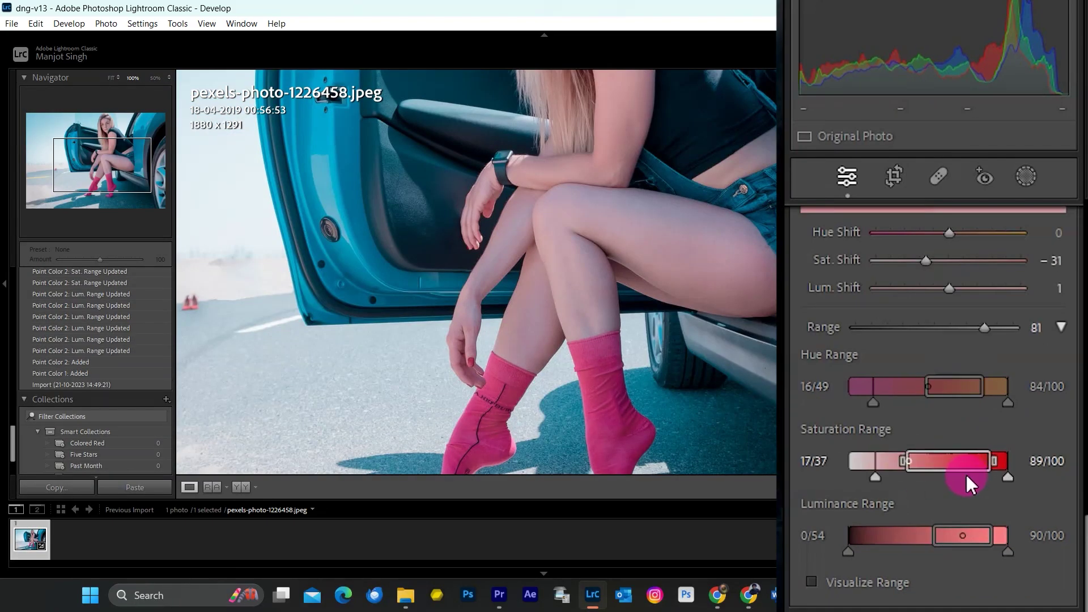
click(741, 238)
click(670, 266)
drag(670, 265, 667, 234)
drag(926, 261, 904, 260)
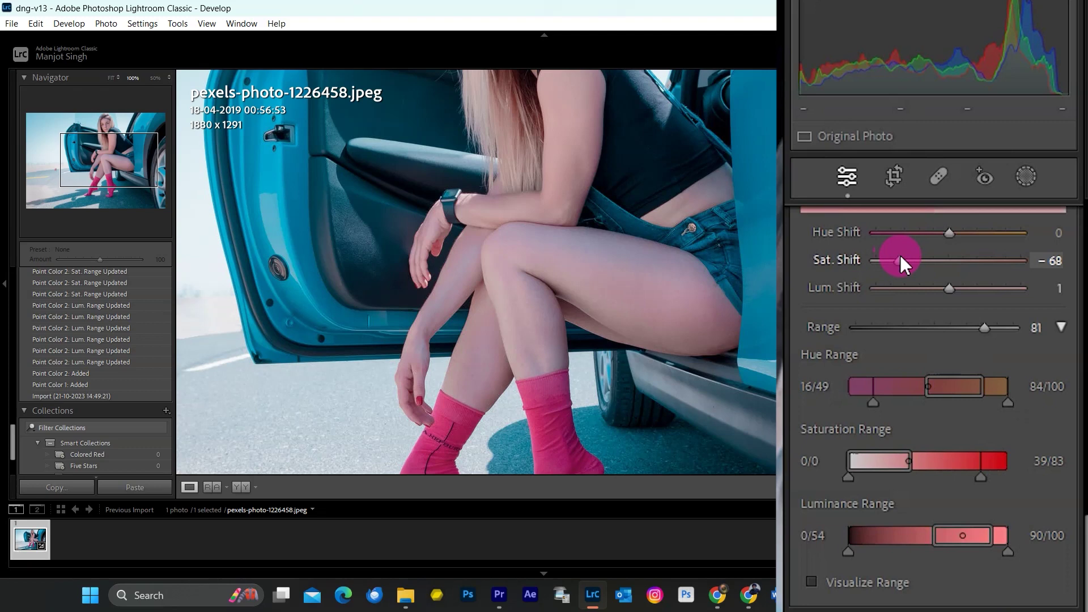
mouse_move(941, 463)
mouse_down()
mouse_move(951, 464)
mouse_move(942, 462)
mouse_up()
drag(971, 537, 931, 543)
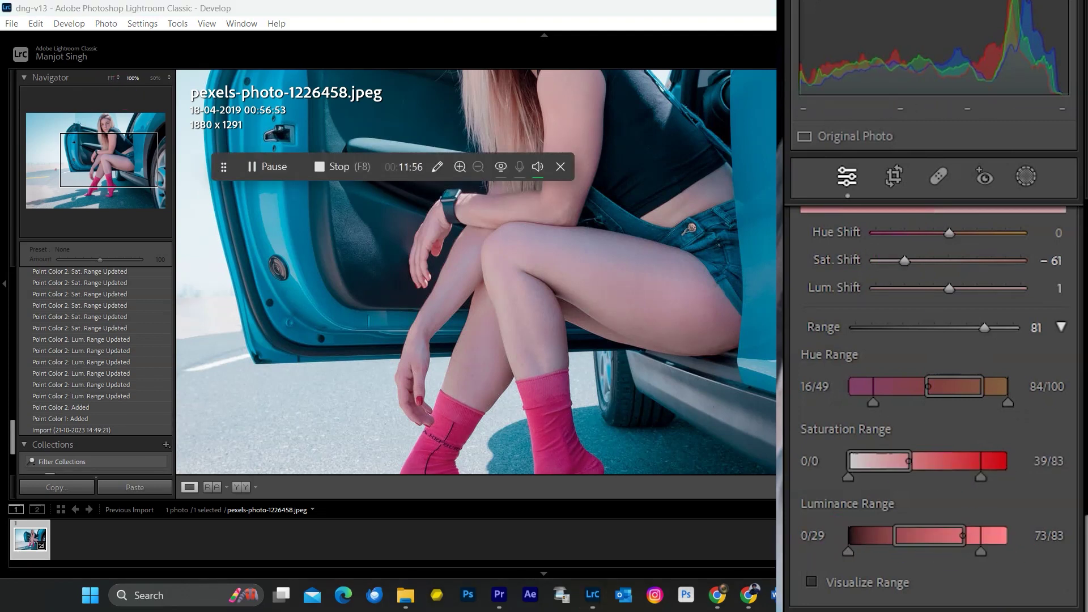
click(560, 167)
click(111, 79)
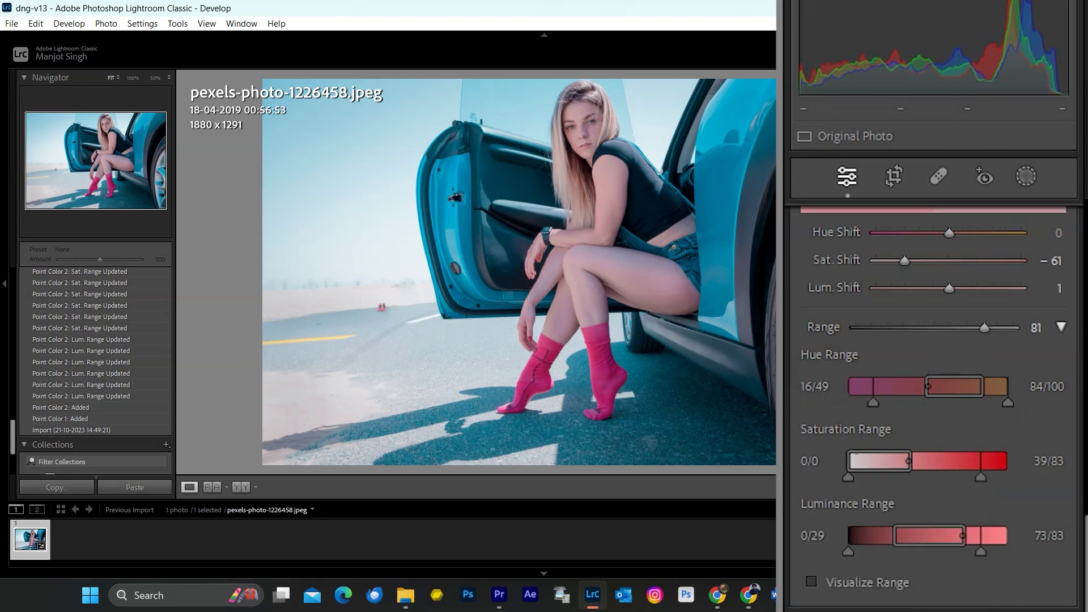
- Hide the filmstrip to enlarge the photo and ready the Point Color eyedropper for another sample
click(906, 488)
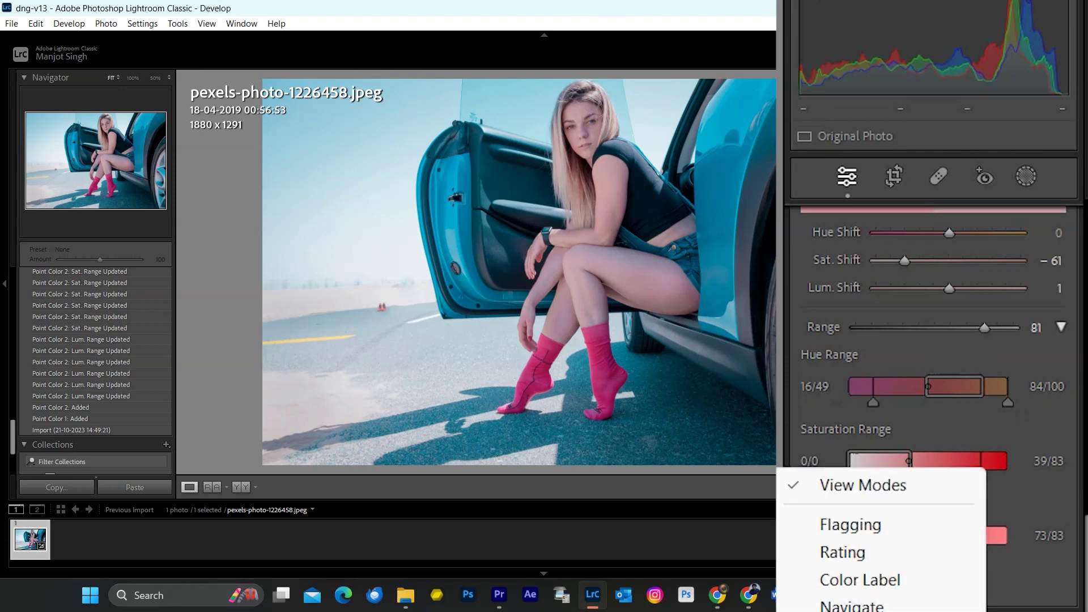
key(Escape)
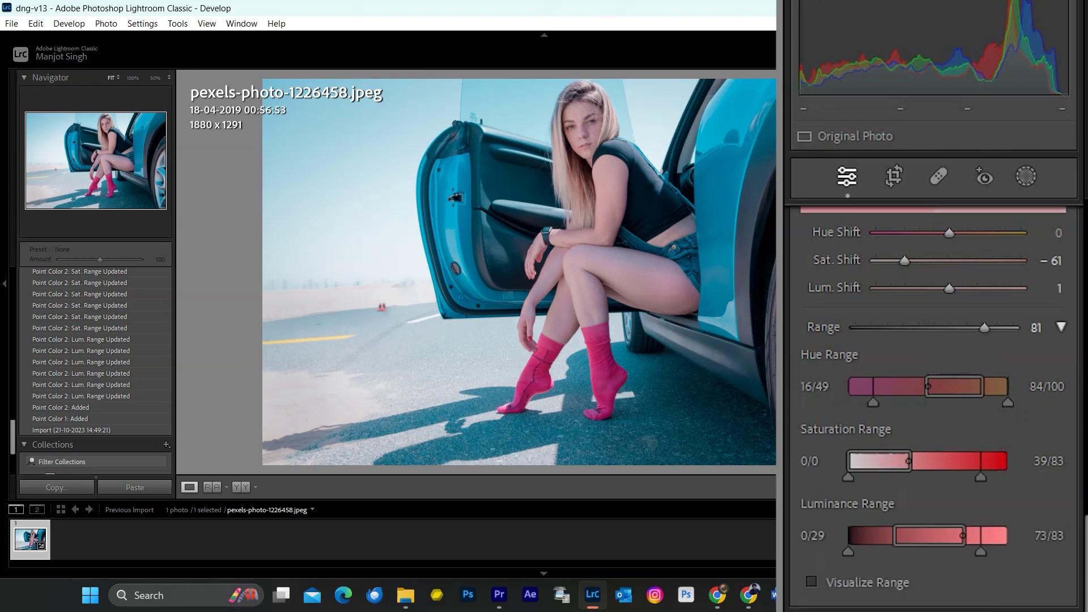
click(545, 577)
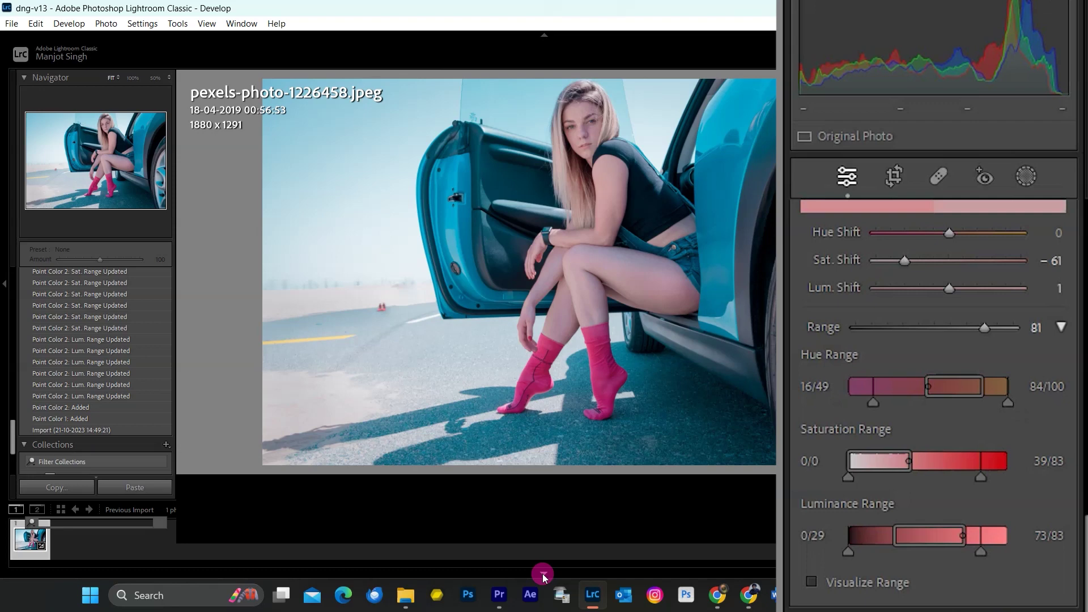
click(542, 574)
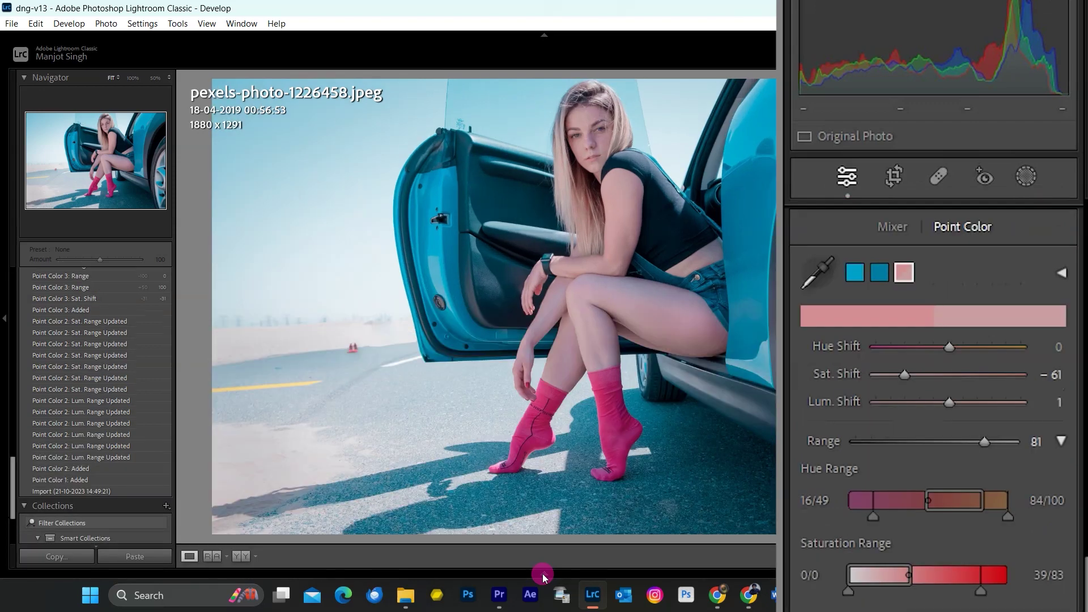
click(828, 283)
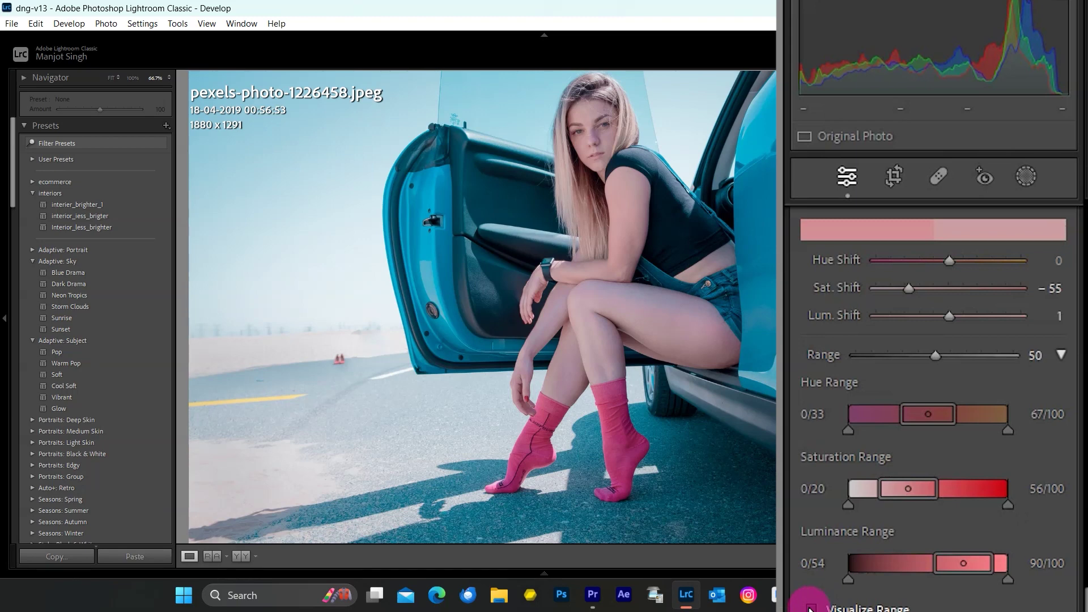
scroll(811, 606, down, 2)
- Turn on Visualize Range, test the Range coverage, and set Sat. −87, Range 78, Saturation Range 18/18–49/81
click(812, 584)
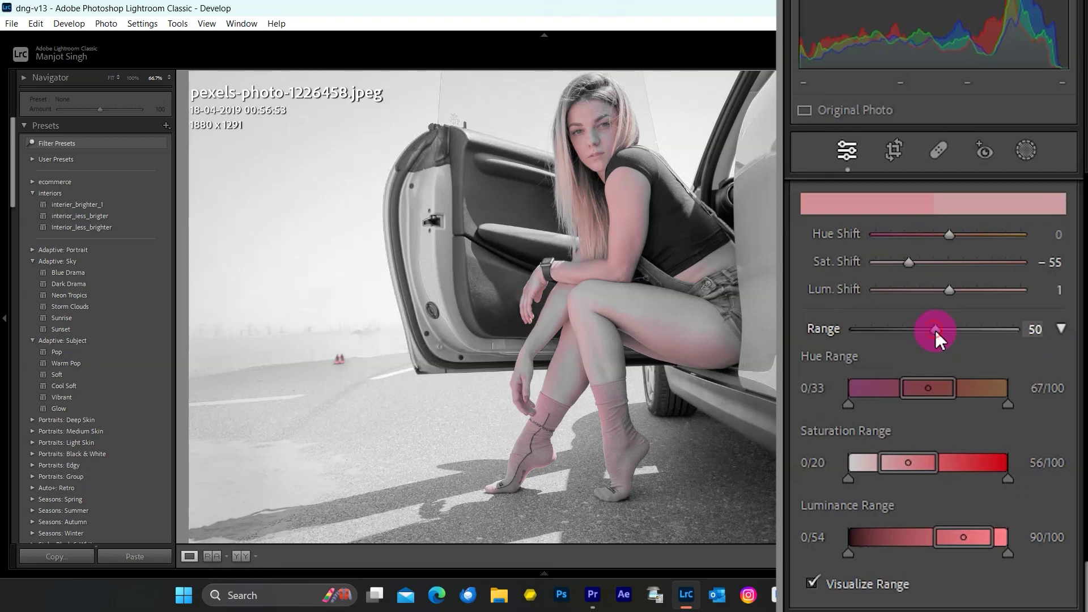
drag(934, 329, 891, 338)
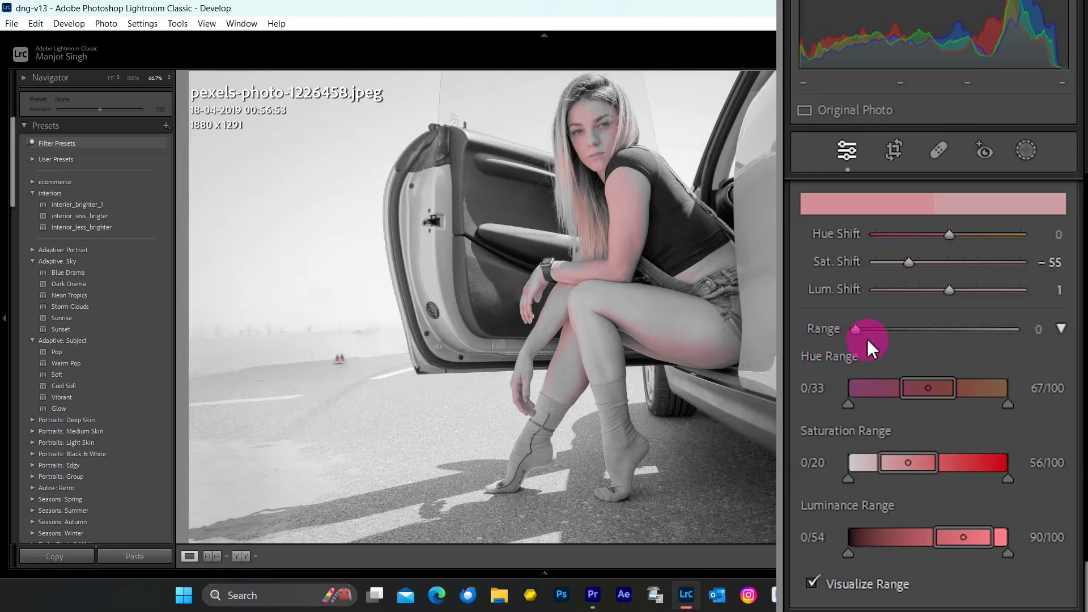
drag(866, 338, 1002, 336)
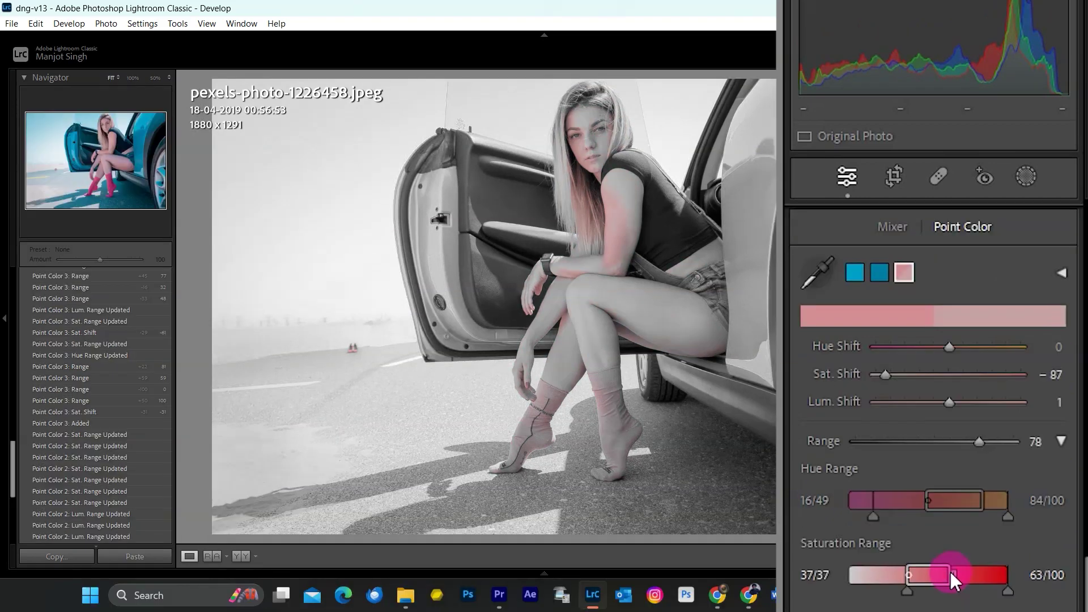
drag(951, 573, 909, 577)
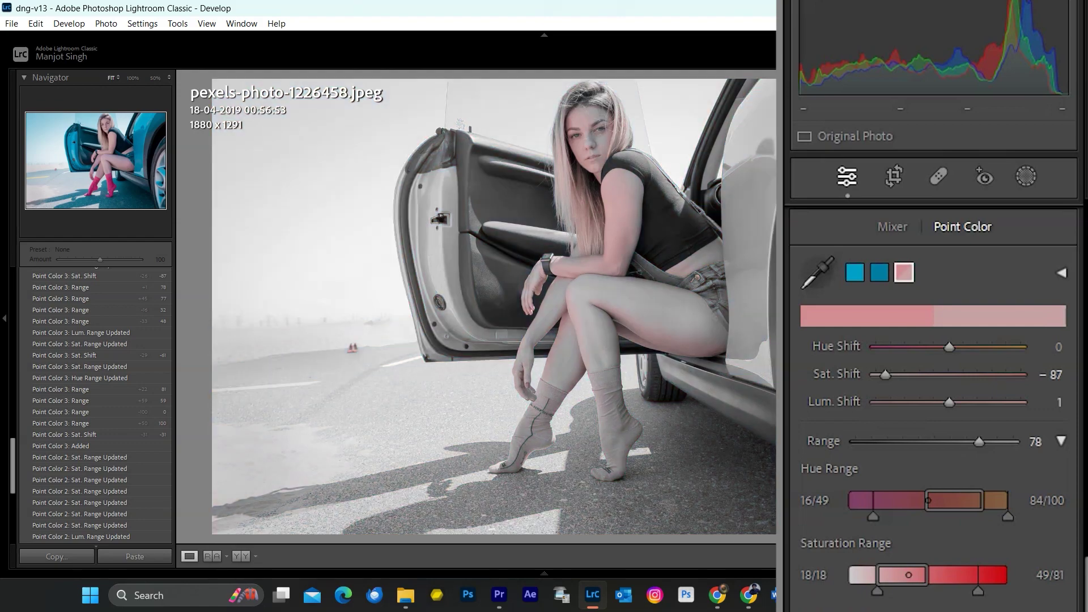
click(240, 556)
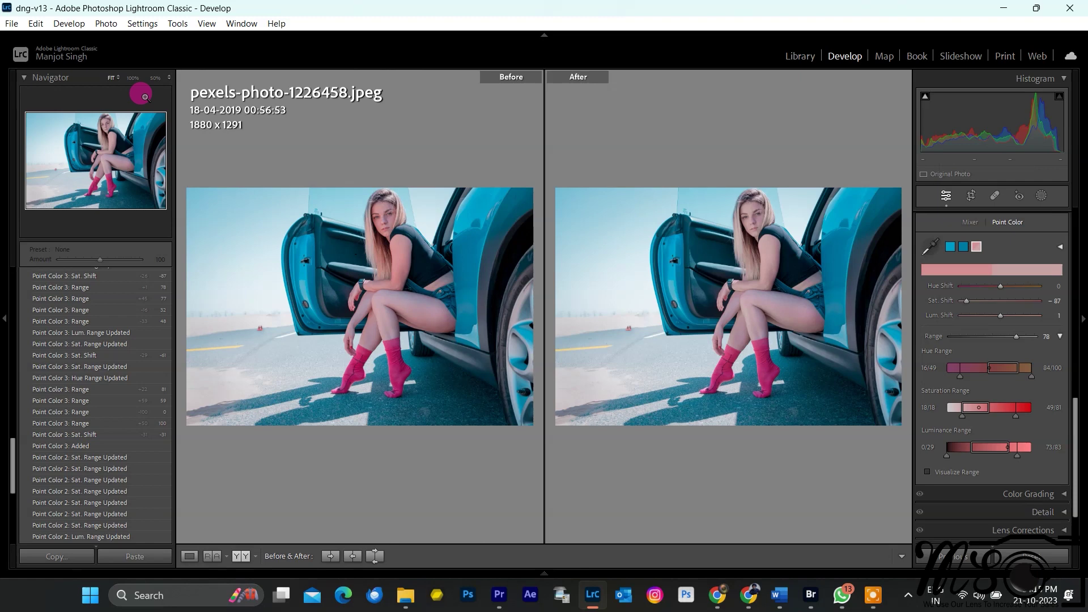
click(155, 78)
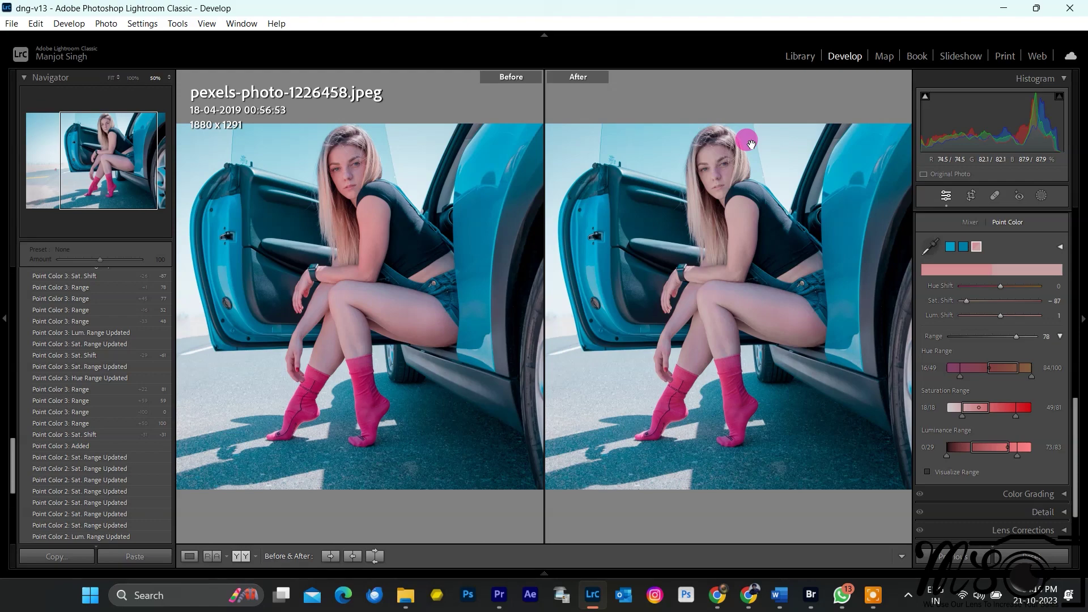
- Return to the single edited photo, zoom to 66.7%, then fit it back in view
click(190, 556)
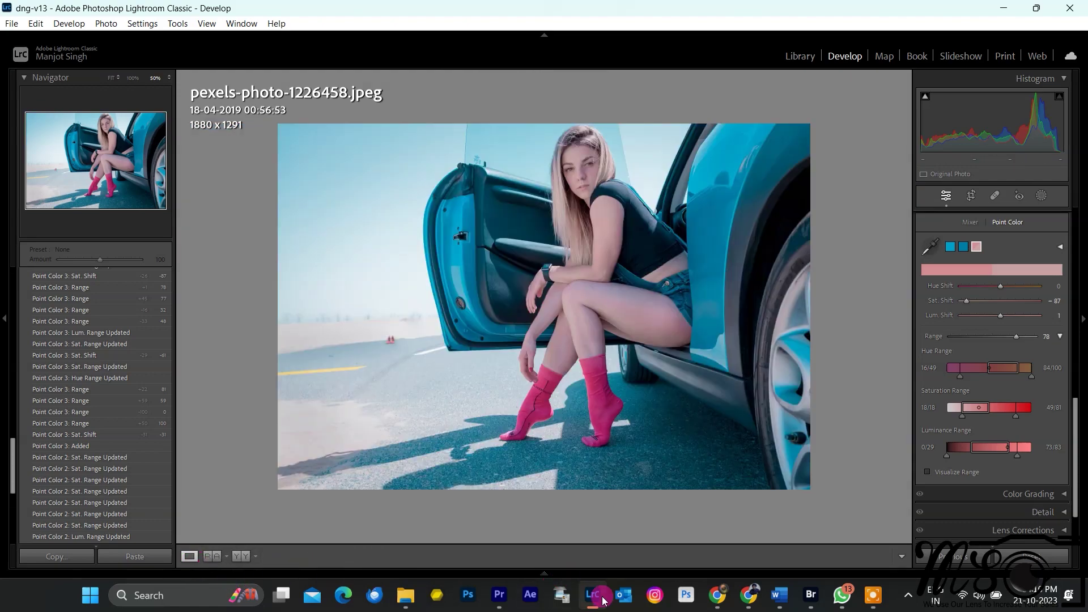
mouse_move(506, 602)
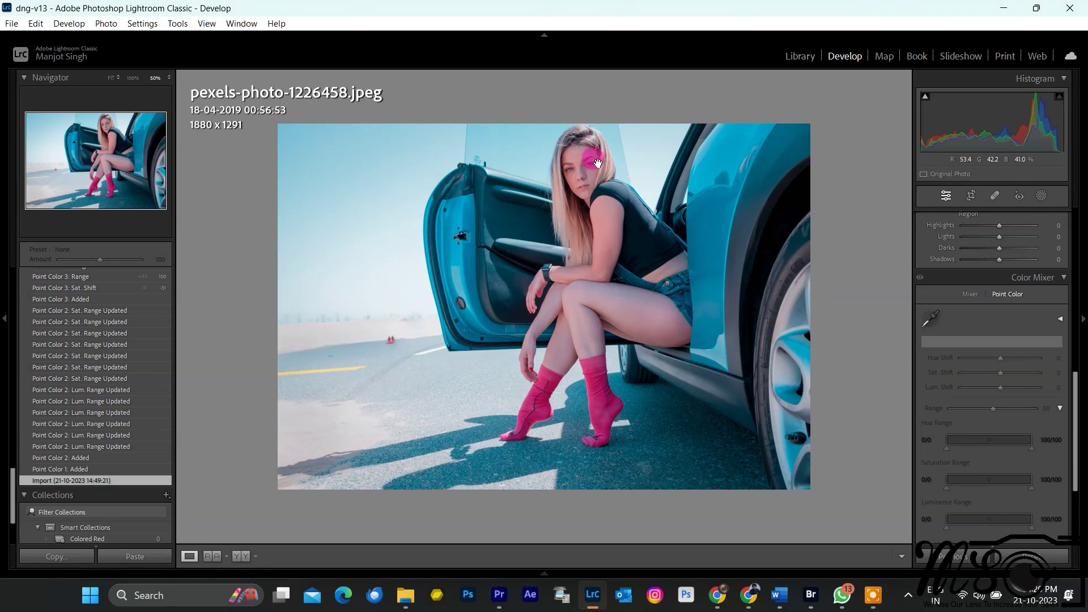
click(168, 79)
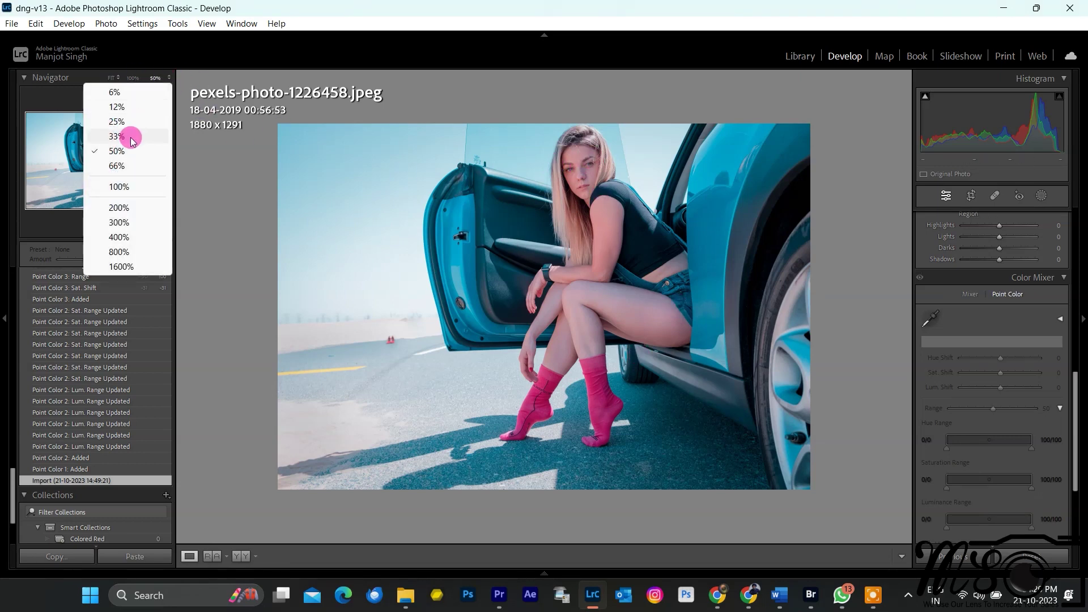
click(121, 166)
click(466, 335)
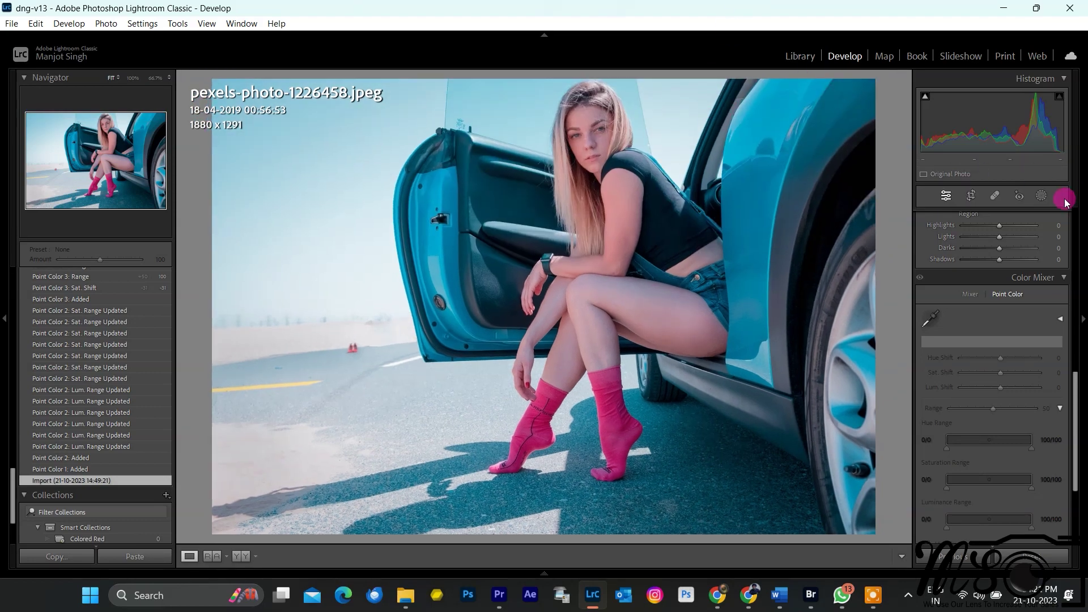
- Bring up the Masking tool's Add New Mask options and zoom to 66.7%
drag(1077, 384, 1082, 164)
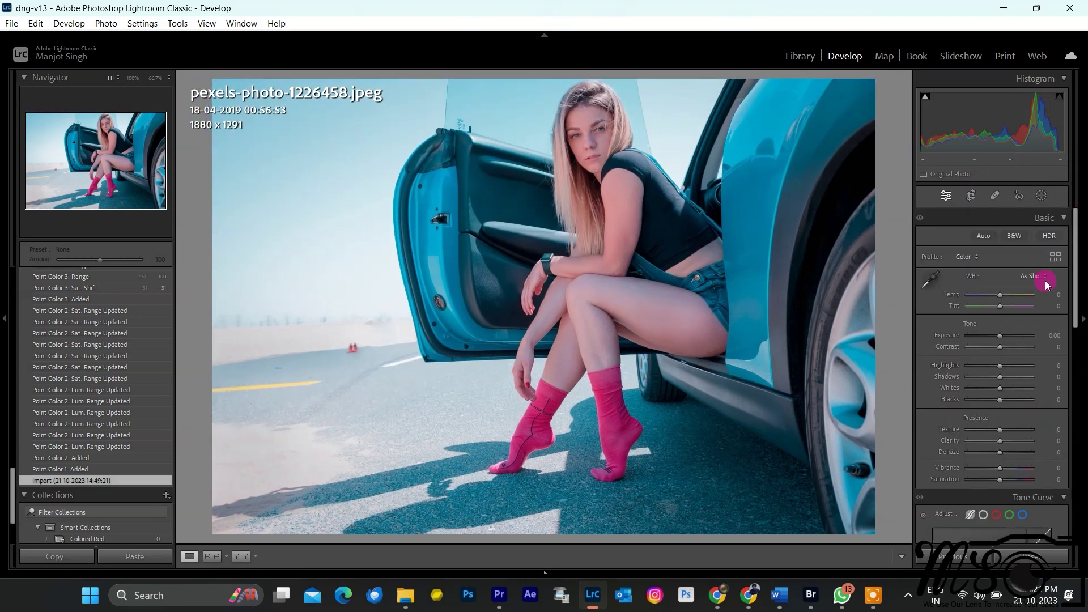
click(1042, 196)
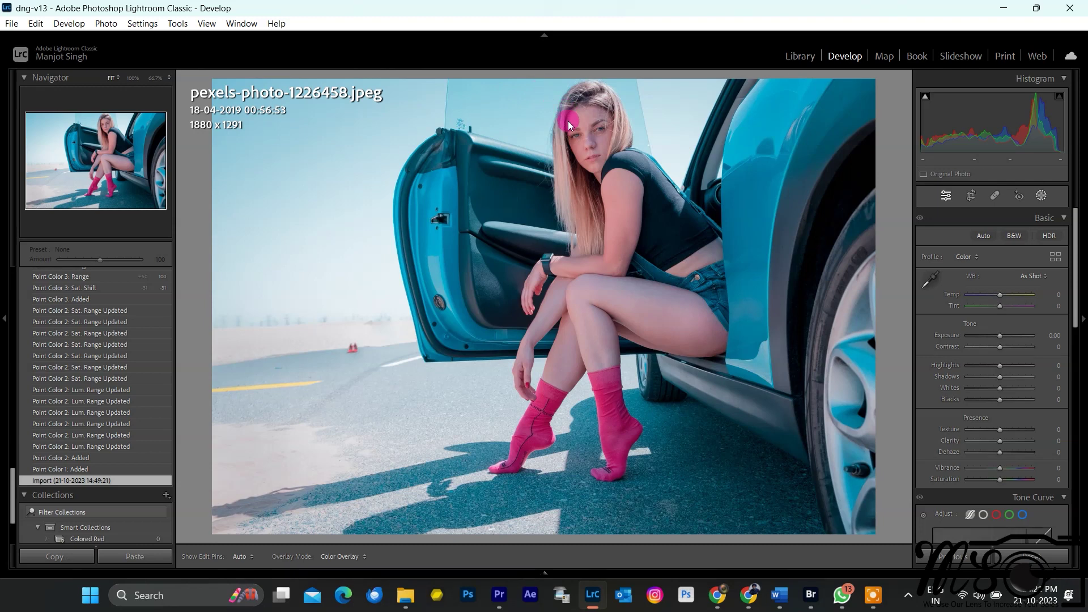
click(157, 81)
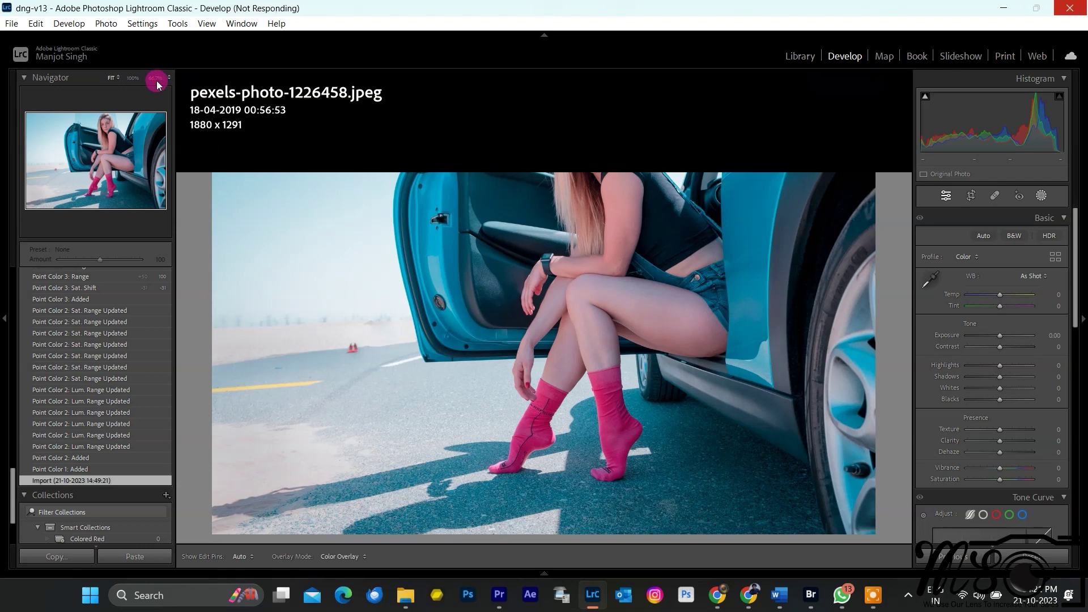
- Zoom the photo to 100% and pan to the woman's face
click(170, 77)
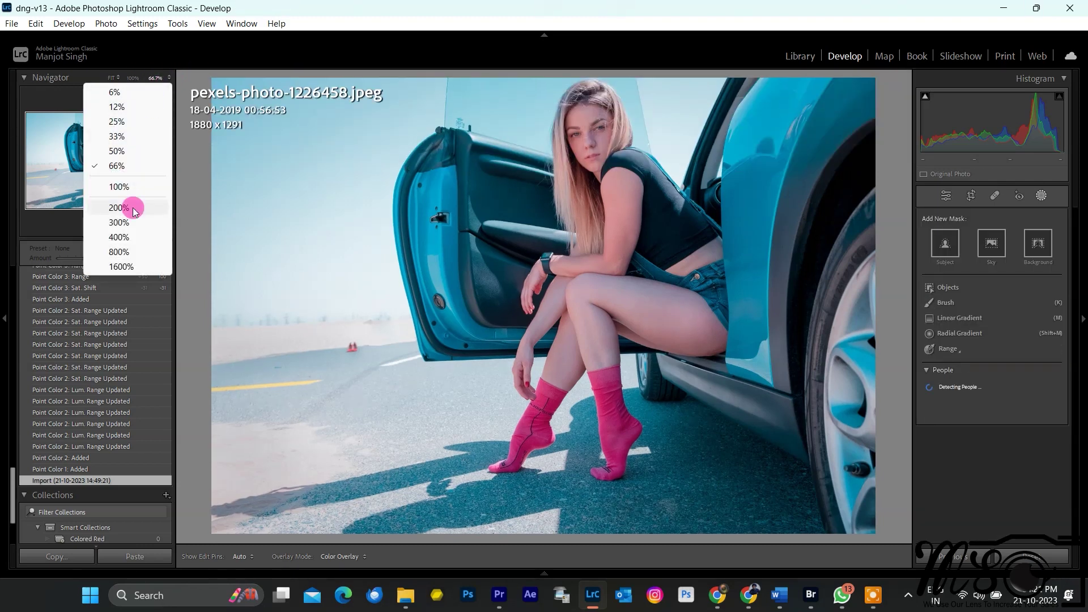
click(140, 188)
drag(658, 111, 556, 335)
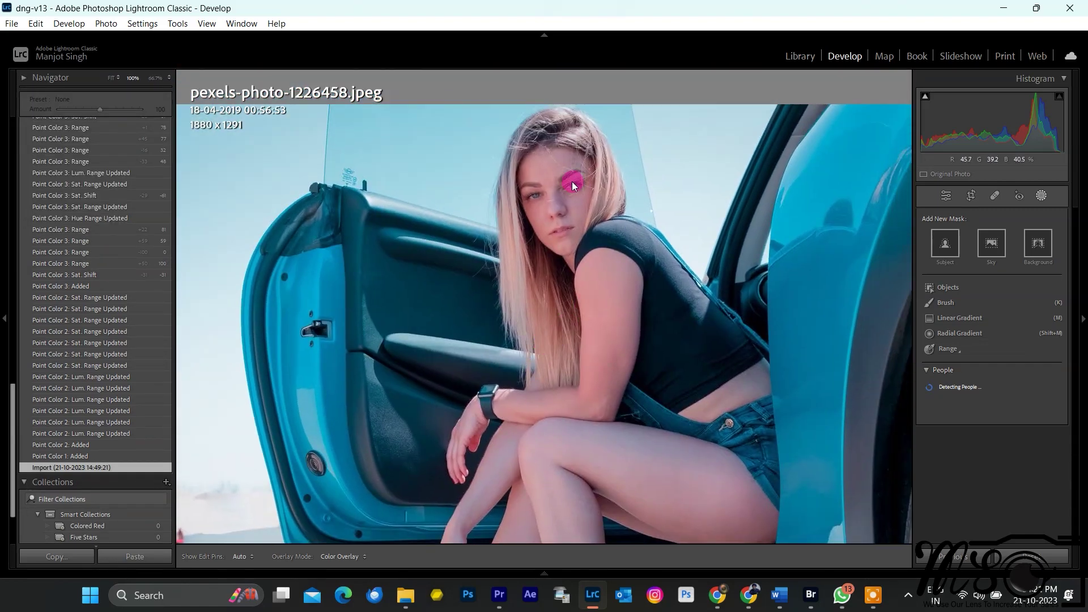
- Brush-paint a mask over her forehead, face, shoulder and arm, enlarging the brush
click(949, 306)
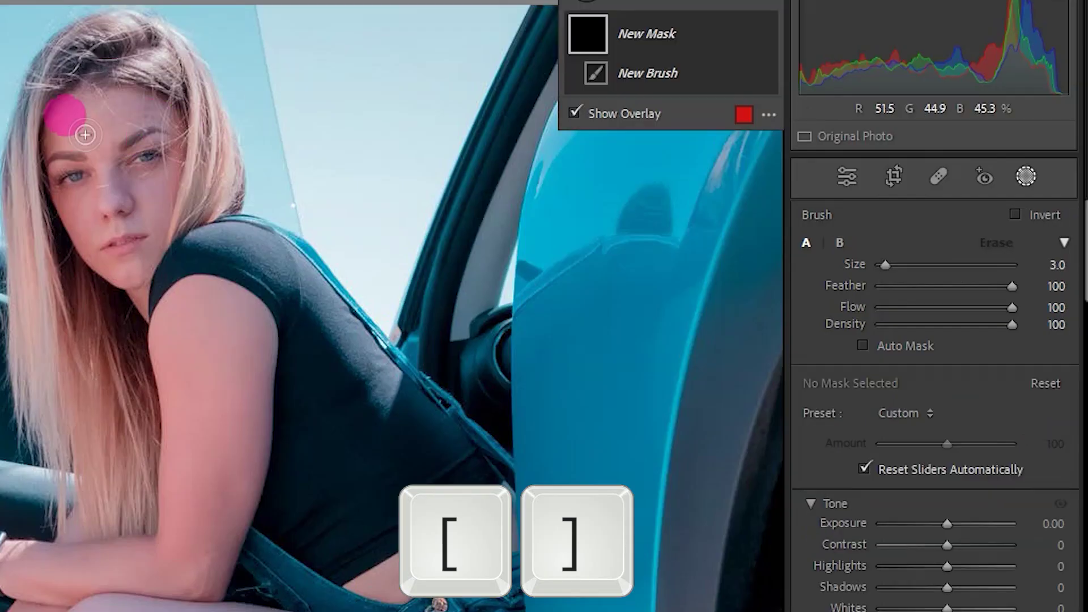
scroll(542, 170, up, 3)
drag(554, 159, 577, 162)
mouse_move(152, 113)
mouse_down()
mouse_move(54, 141)
mouse_move(159, 139)
mouse_move(144, 234)
mouse_move(113, 169)
mouse_move(136, 231)
mouse_move(64, 150)
mouse_move(138, 301)
mouse_move(127, 279)
mouse_move(156, 161)
mouse_up()
scroll(134, 288, down, 1)
key(bracketright)
mouse_move(174, 341)
mouse_down()
mouse_move(195, 352)
mouse_move(203, 306)
mouse_move(250, 394)
mouse_move(177, 581)
mouse_move(16, 560)
mouse_move(196, 571)
mouse_move(210, 394)
mouse_move(172, 420)
mouse_move(222, 345)
mouse_move(204, 553)
mouse_up()
- Delete Brush 1 and object-select the woman's head, shoulder and arm instead
click(746, 73)
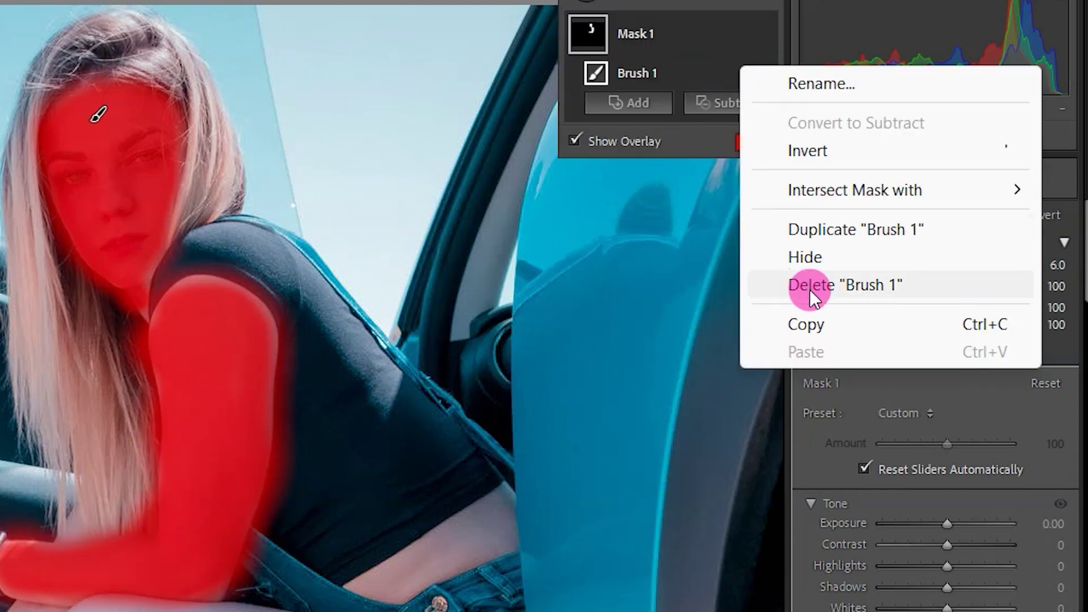
click(801, 284)
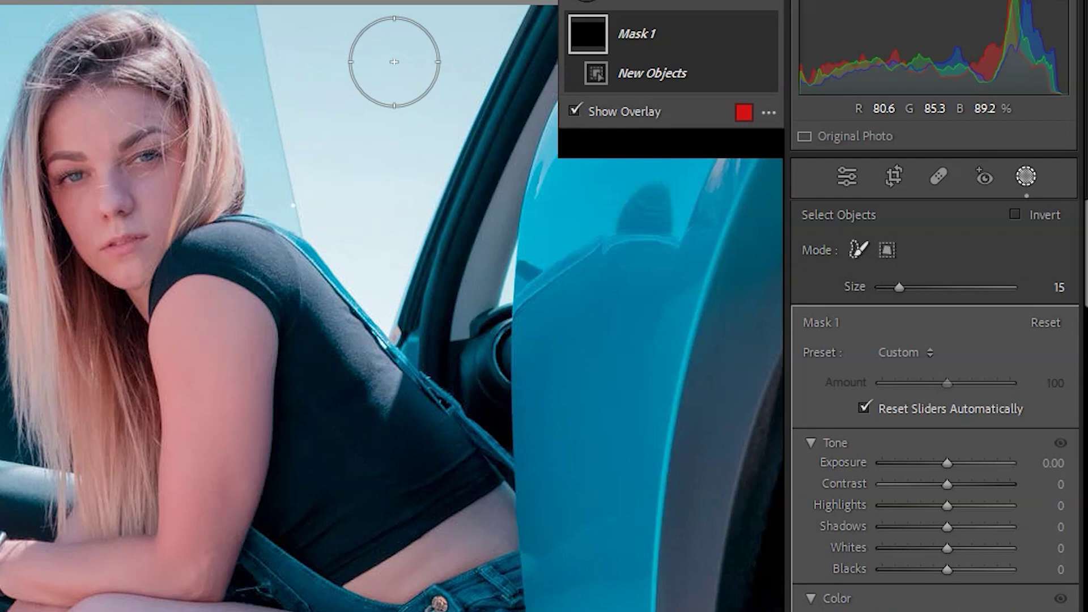
click(886, 249)
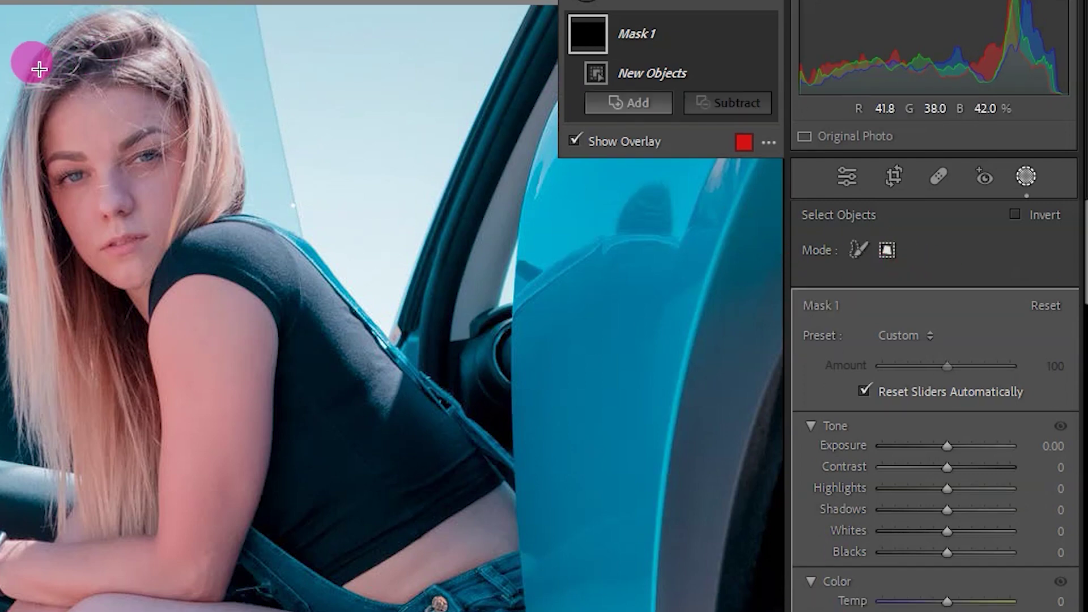
drag(31, 51, 177, 284)
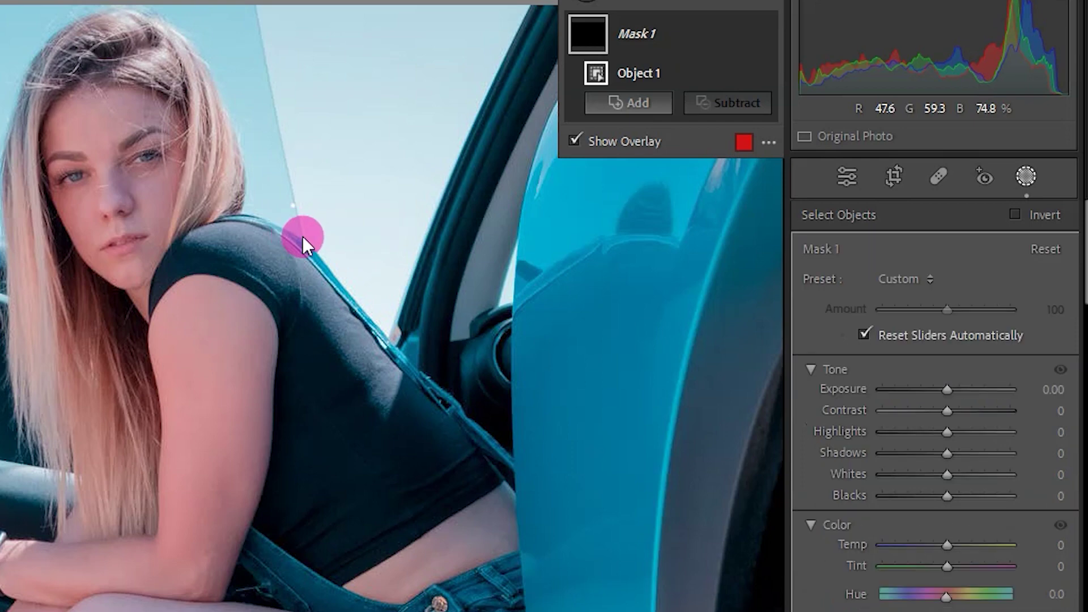
click(857, 250)
mouse_move(206, 340)
mouse_down()
mouse_move(235, 403)
mouse_move(198, 525)
mouse_move(45, 557)
mouse_move(91, 566)
mouse_move(187, 557)
mouse_move(195, 321)
mouse_up()
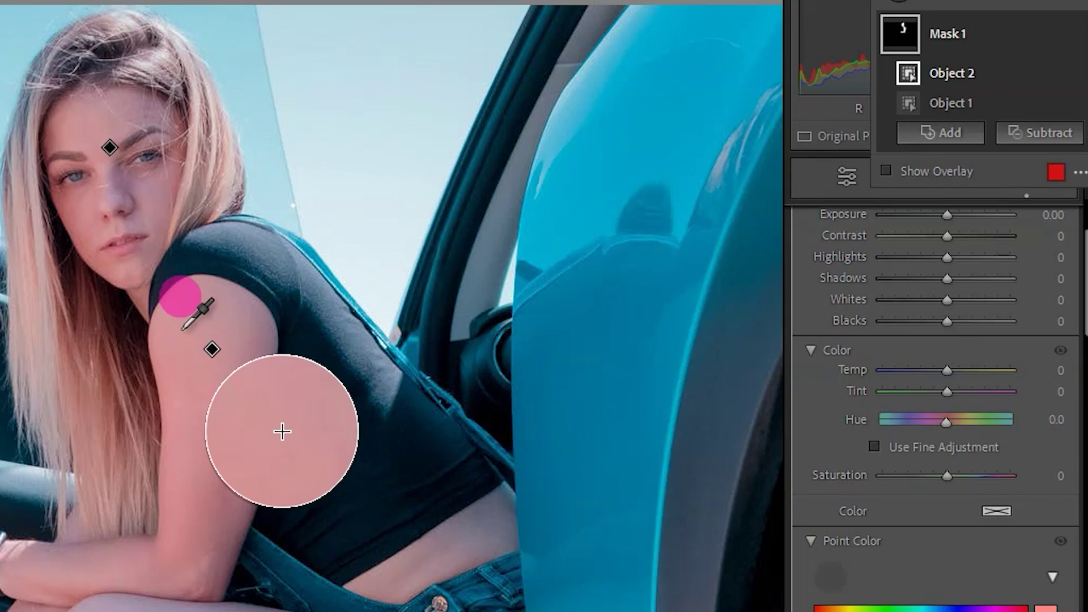
- Set the skin Point Color's saturation shift to -50 and luminance shift to -6
key(Tab)
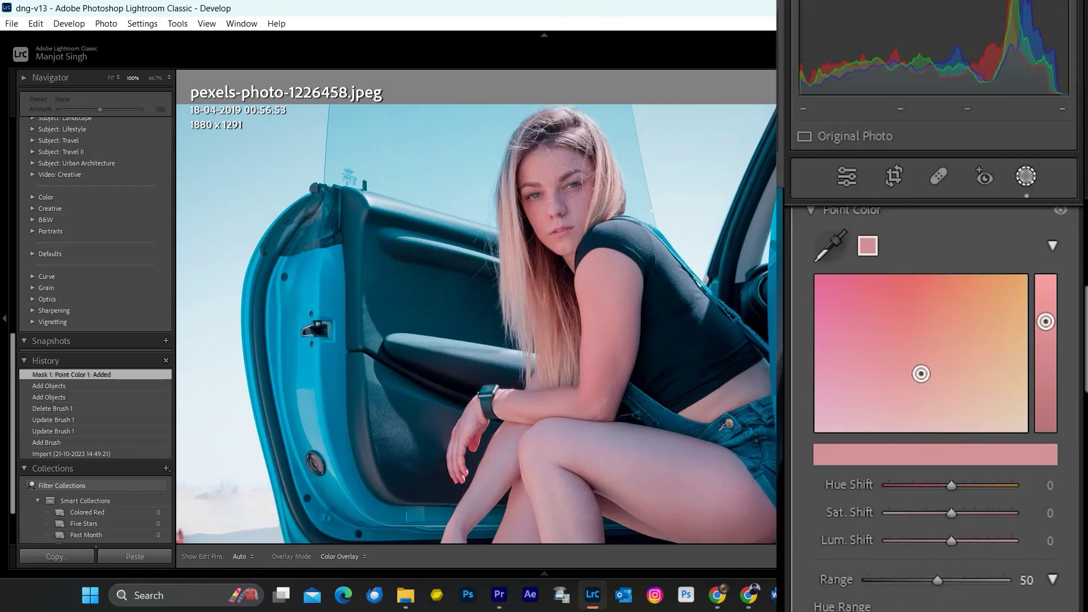
drag(951, 513, 951, 543)
drag(912, 513, 921, 515)
drag(908, 401, 905, 398)
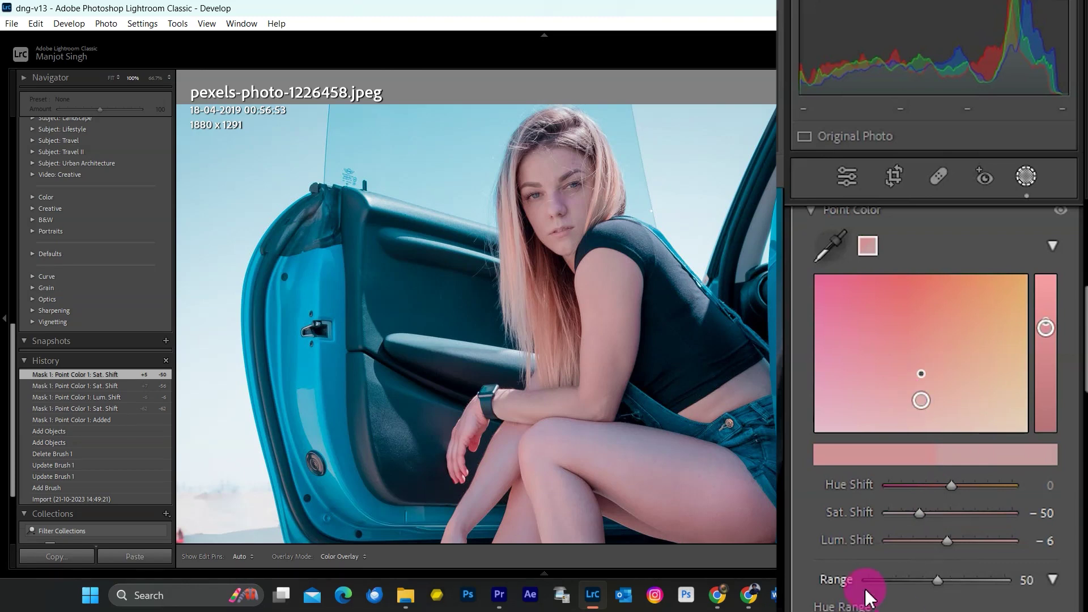
scroll(862, 583, down, 3)
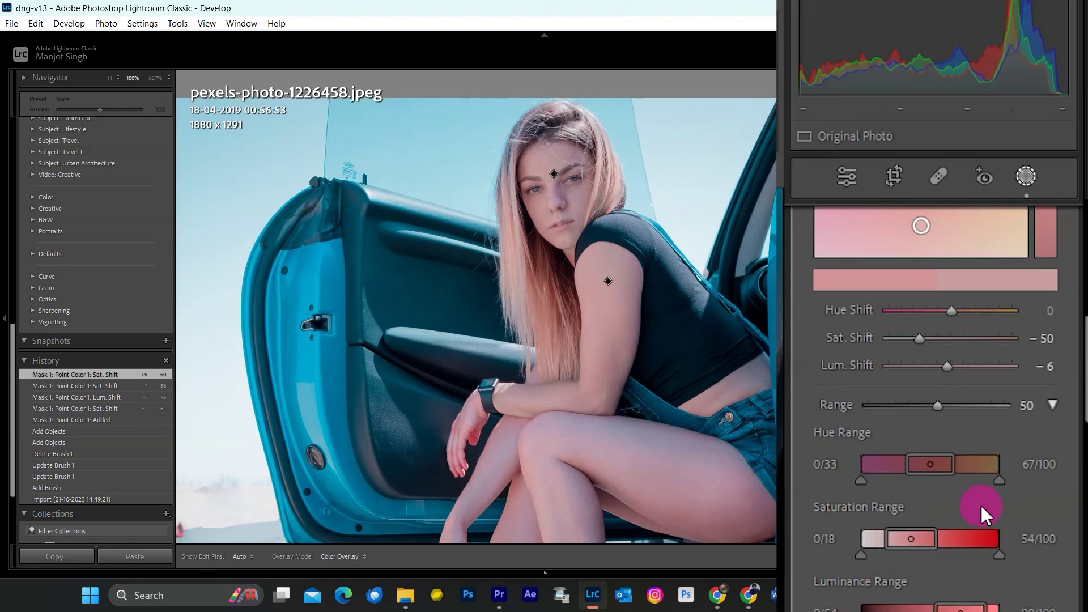
mouse_move(1085, 414)
mouse_down()
mouse_move(1085, 425)
mouse_move(1086, 403)
mouse_up()
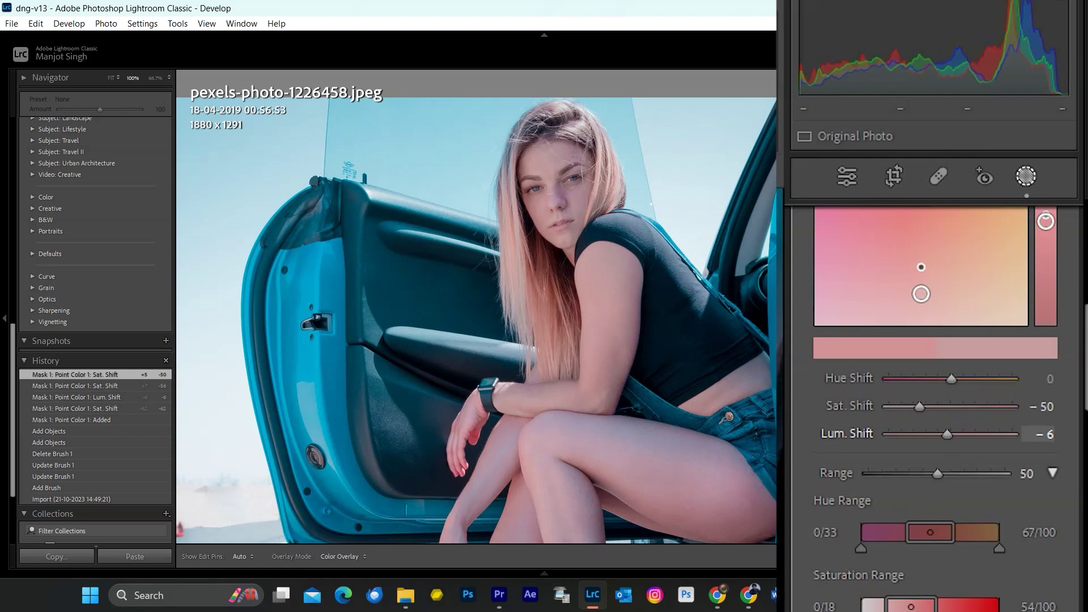
drag(638, 451, 621, 346)
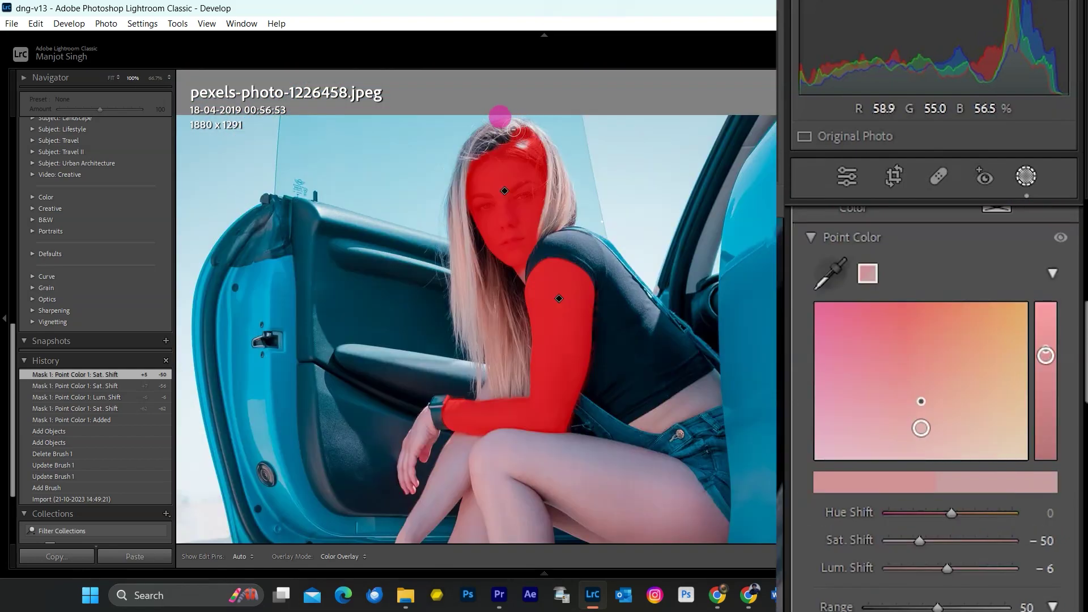
- Hide the mask pins and subtract the hairline from the skin mask with a brush
key(h)
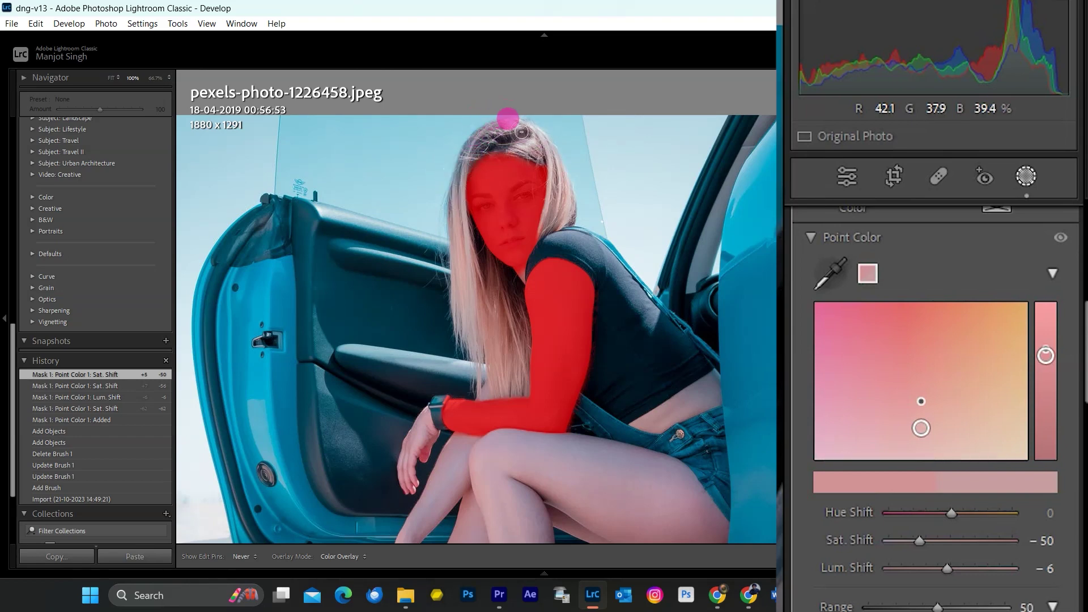
drag(545, 138, 741, 192)
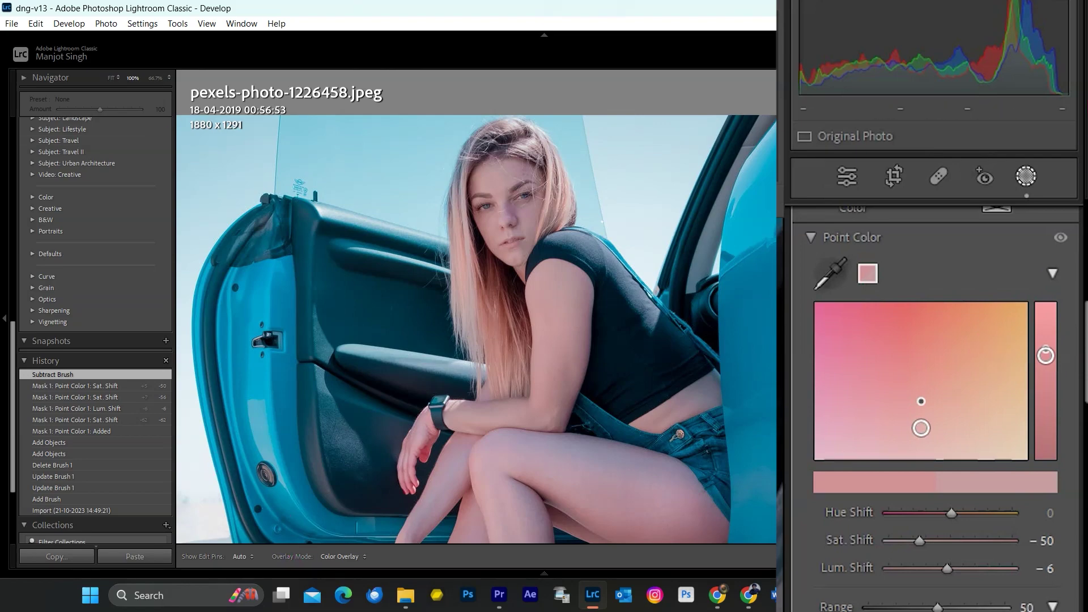
click(847, 176)
- Show Before/After side by side, zoomed to 200% on her face
click(242, 556)
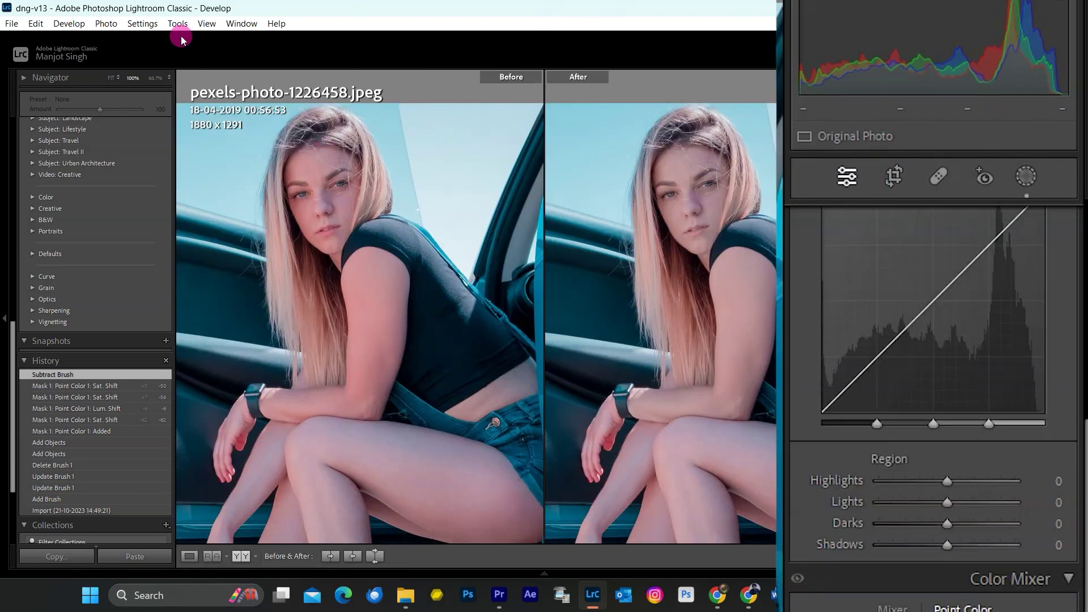
click(168, 77)
click(124, 208)
drag(363, 170, 443, 298)
click(445, 298)
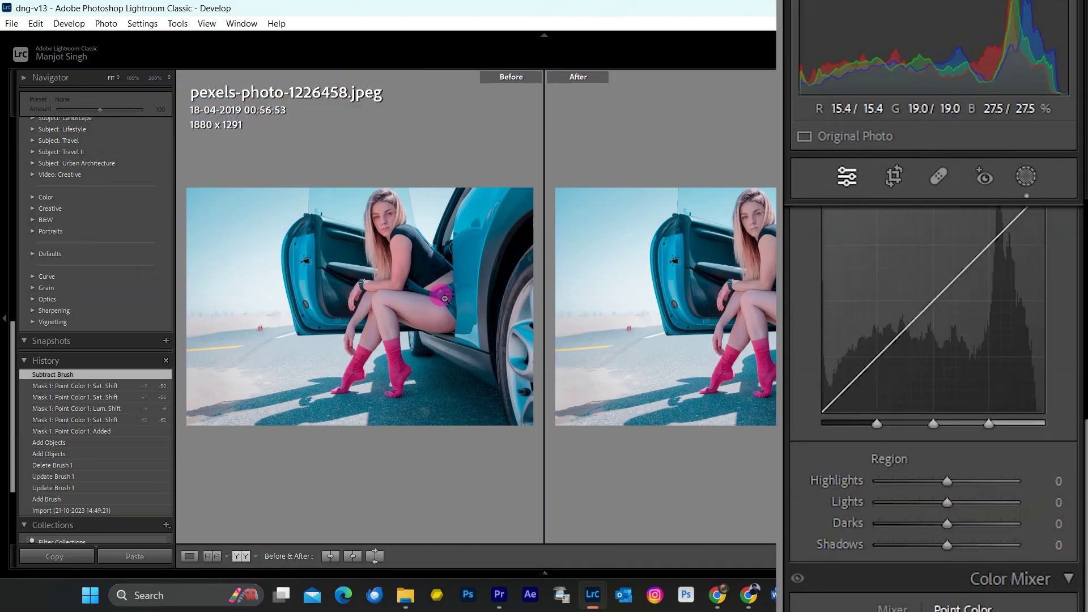
click(155, 79)
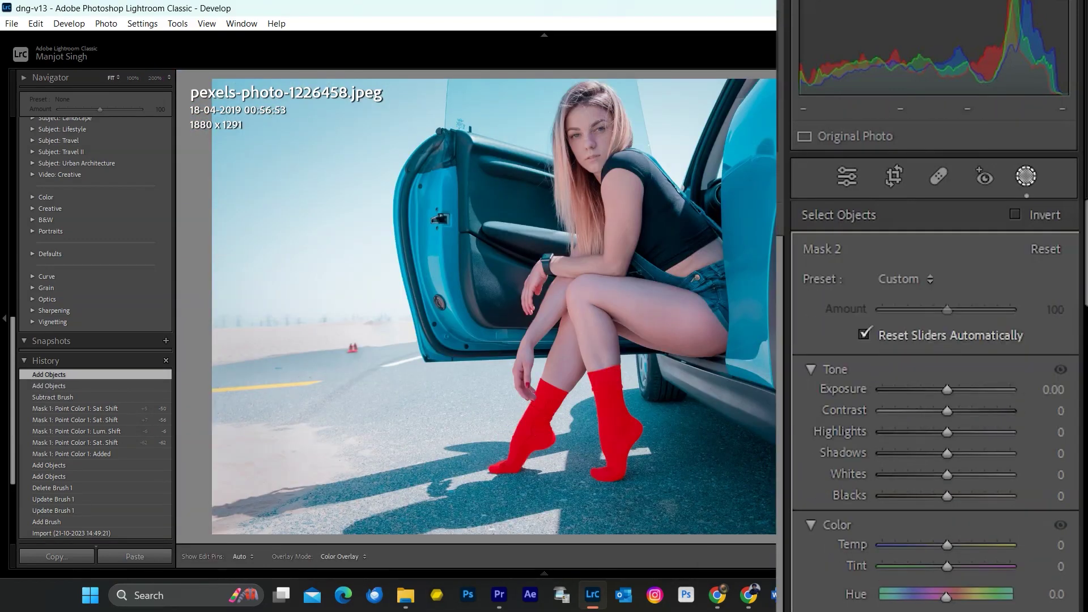
- Zoom to 200% on the socks, sample their pink colour and widen the range
click(156, 79)
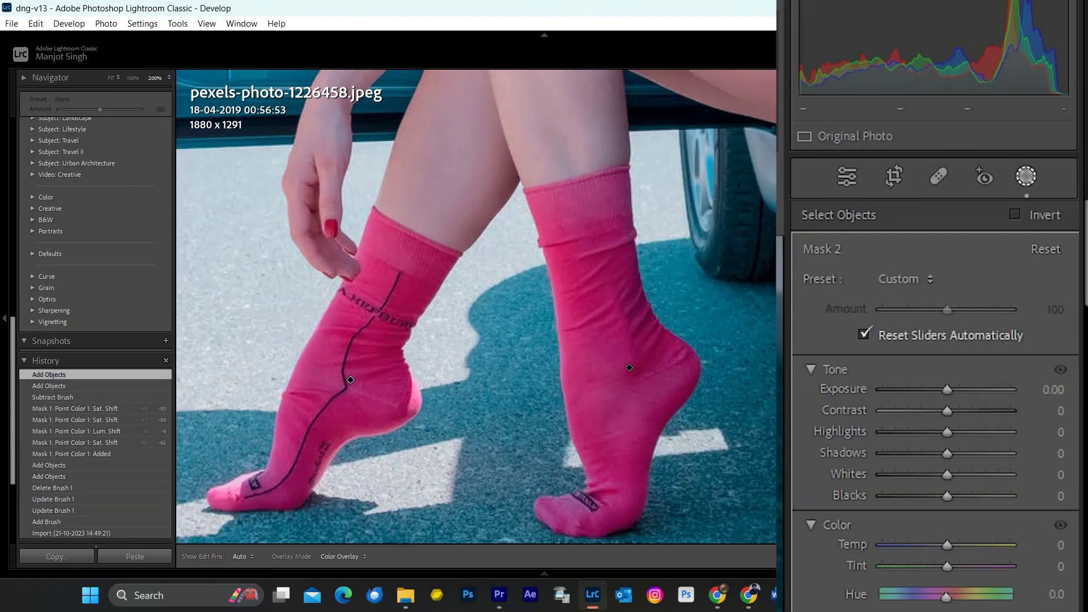
scroll(947, 391, down, 7)
click(832, 333)
click(619, 324)
scroll(935, 454, down, 3)
drag(934, 493, 1006, 497)
- Shift the socks' hue, saturation and brightness, and narrow the colour range to 62
drag(952, 399, 987, 399)
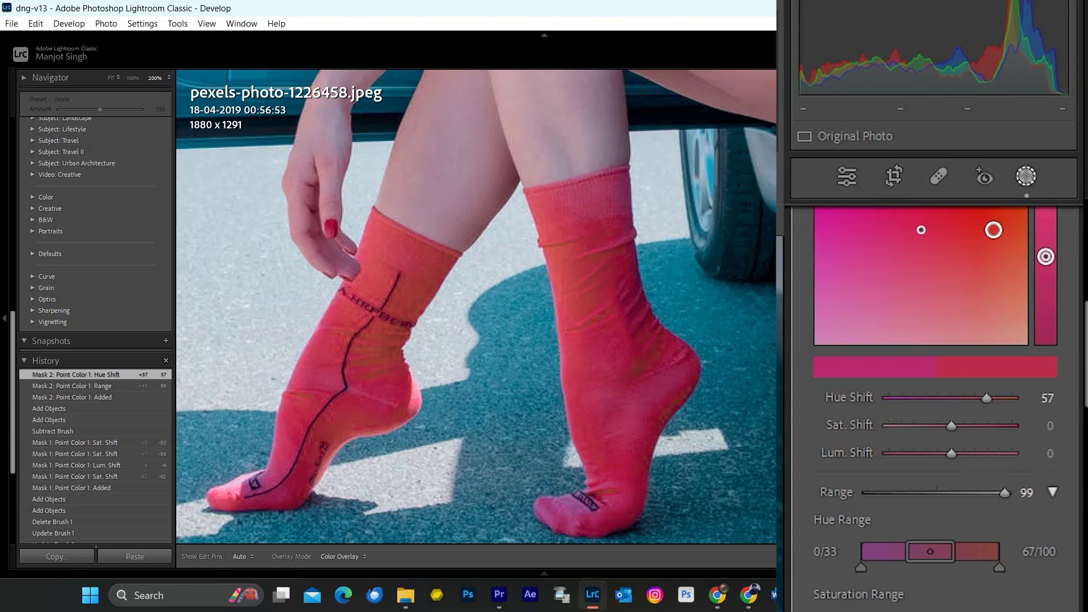
drag(999, 568, 933, 568)
drag(907, 553, 861, 558)
drag(999, 611, 873, 611)
drag(1000, 611, 963, 611)
drag(931, 568, 958, 568)
scroll(992, 421, up, 3)
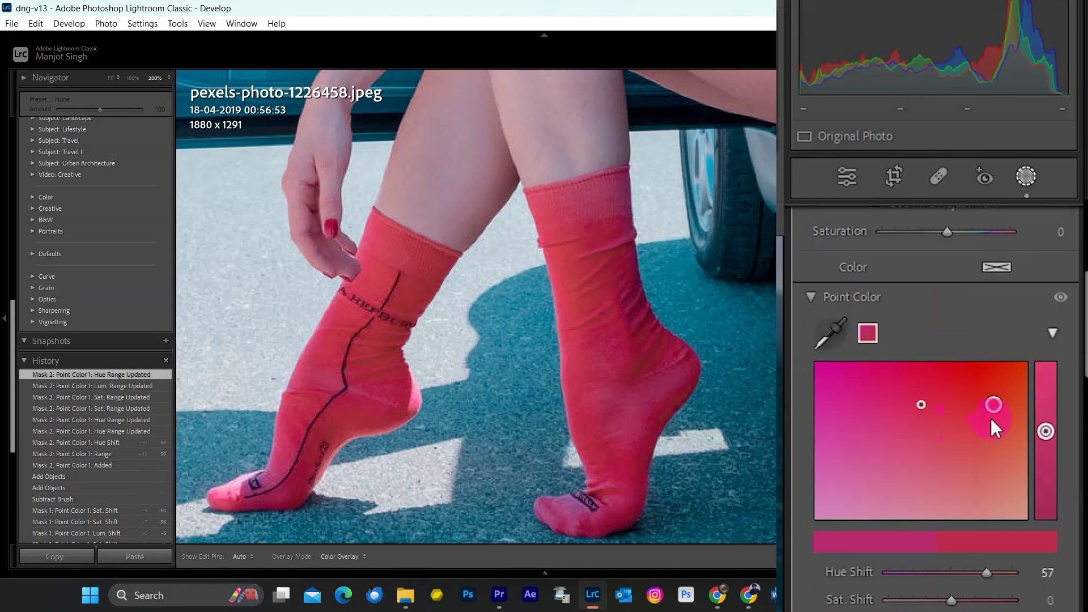
drag(994, 405, 1011, 375)
drag(1012, 375, 1002, 370)
drag(1046, 432, 1046, 390)
drag(1016, 611, 907, 611)
- Refine the hue, saturation and luminance ranges, settling on hue 5, saturation −23, luminance 63
scroll(935, 453, down, 3)
drag(999, 611, 873, 611)
drag(861, 611, 918, 611)
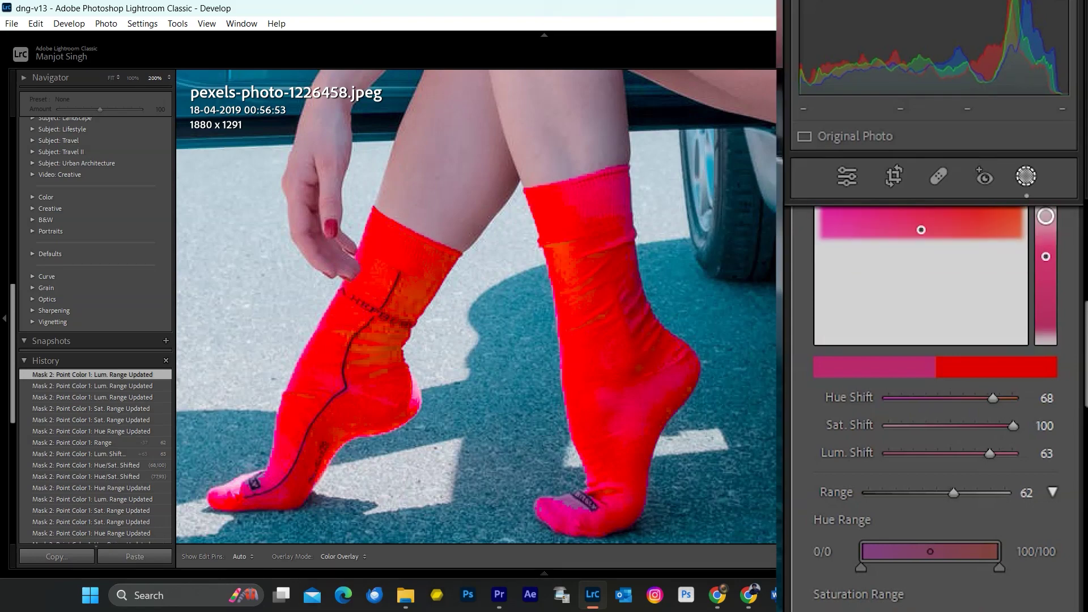
drag(861, 567, 928, 568)
drag(928, 567, 866, 568)
drag(999, 568, 972, 568)
drag(993, 398, 965, 400)
drag(965, 399, 954, 399)
drag(954, 399, 948, 399)
- Finish the sock mask and return to the single photo fitted in view
click(930, 254)
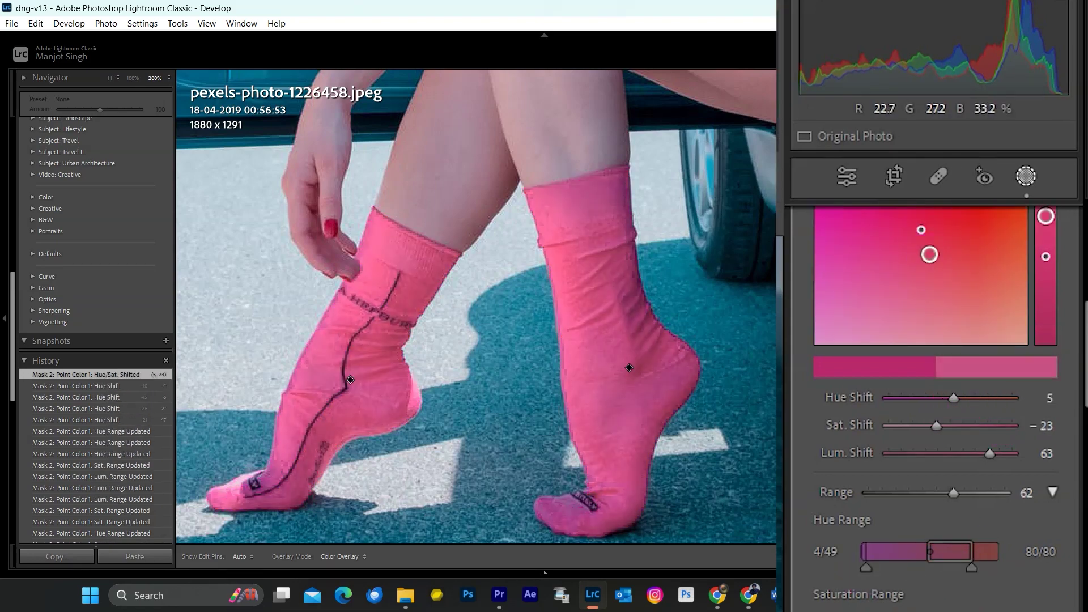
click(1026, 176)
click(241, 557)
click(110, 78)
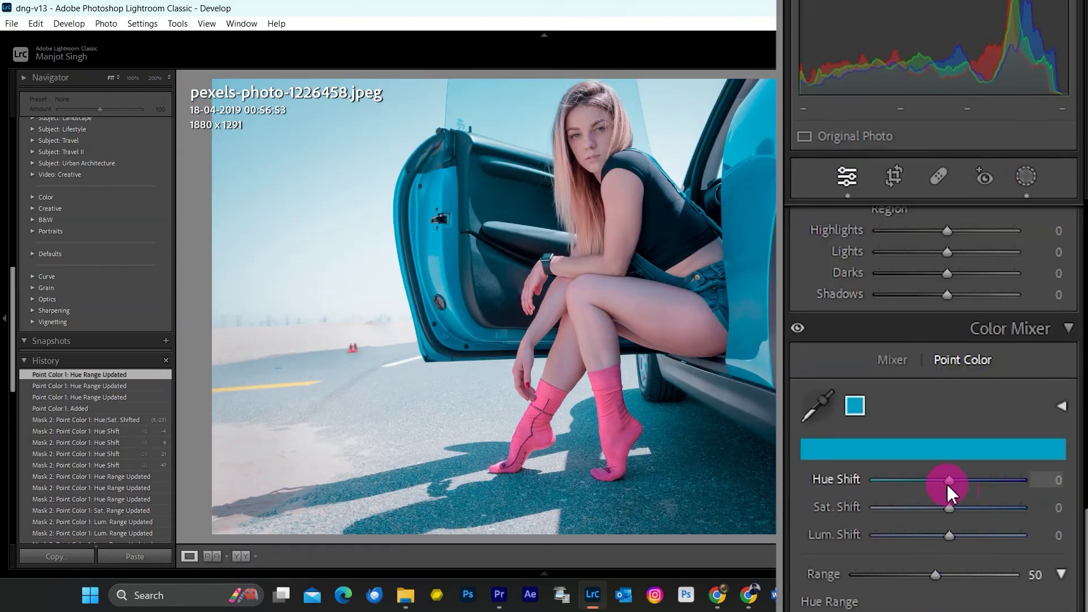
- Object-select the car's open door as a new mask
drag(947, 490, 826, 481)
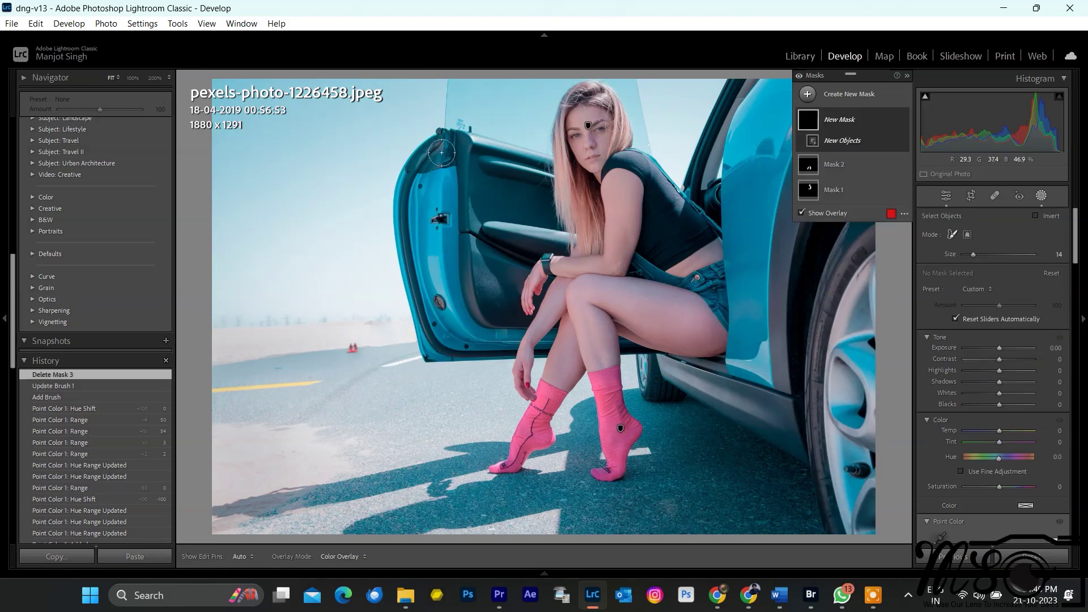
mouse_move(441, 152)
mouse_down()
mouse_move(424, 307)
mouse_move(527, 340)
mouse_move(431, 301)
mouse_move(447, 232)
mouse_move(462, 315)
mouse_up()
mouse_move(550, 166)
mouse_down()
mouse_move(510, 310)
mouse_move(469, 224)
mouse_move(517, 246)
mouse_move(547, 230)
mouse_up()
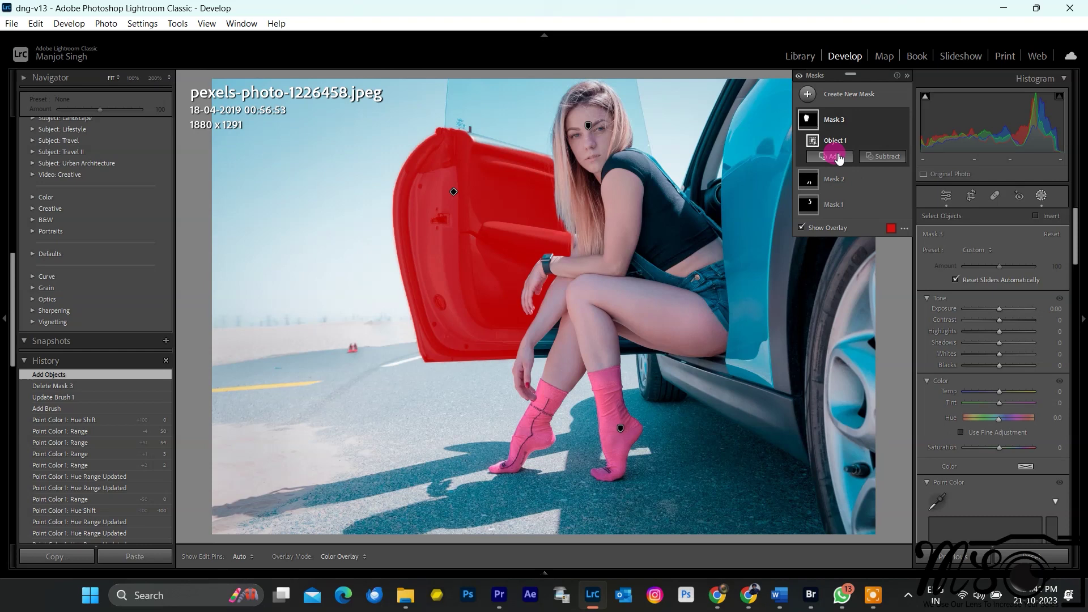
- Add an object selection on the car body, then delete the wrongly selected object
click(830, 156)
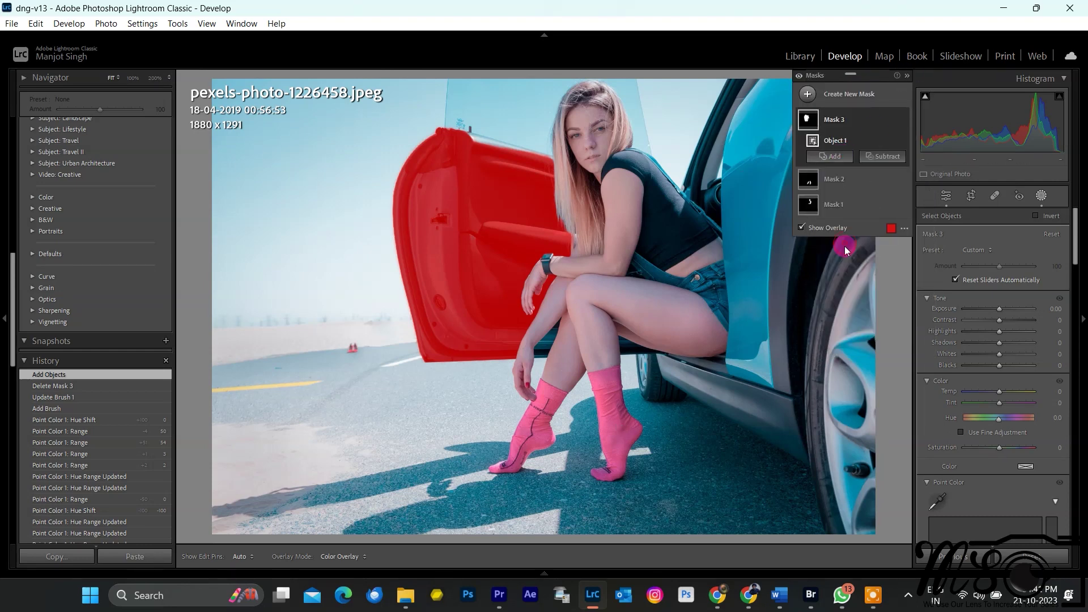
click(845, 244)
click(763, 348)
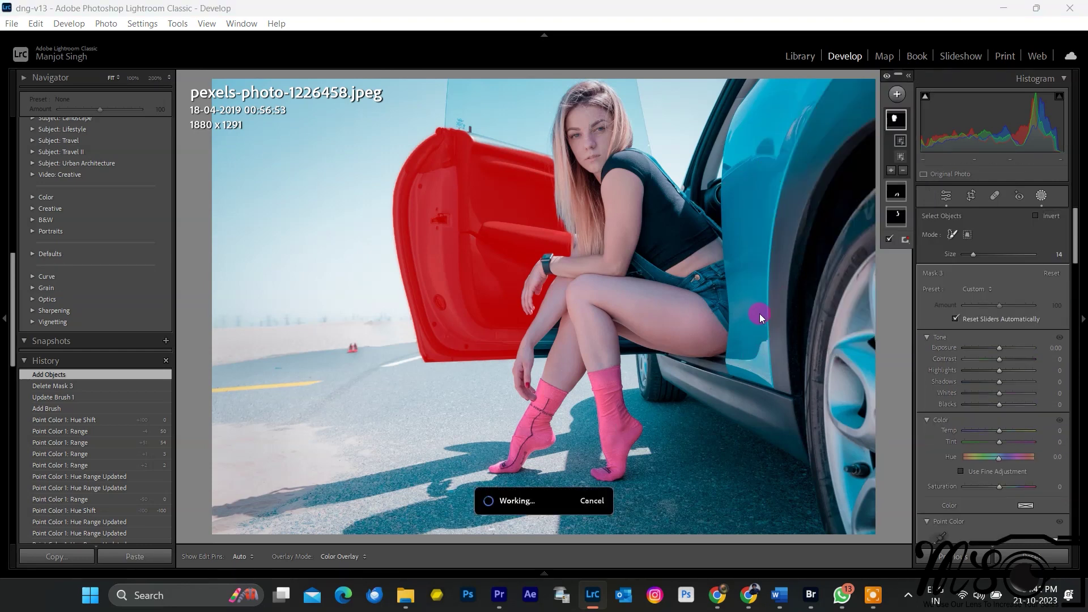
click(909, 76)
click(891, 141)
click(927, 244)
- Add object selections for the car body and its window pillar
click(838, 159)
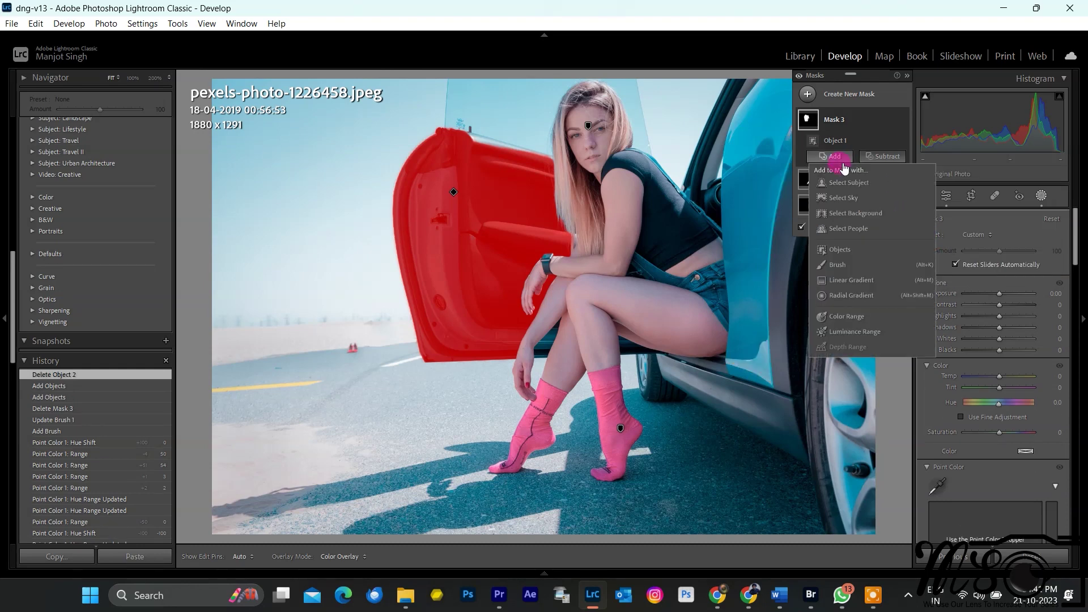
click(841, 250)
mouse_move(844, 96)
mouse_down()
mouse_move(789, 200)
mouse_move(759, 326)
mouse_move(787, 81)
mouse_move(782, 109)
mouse_up()
drag(744, 249, 746, 193)
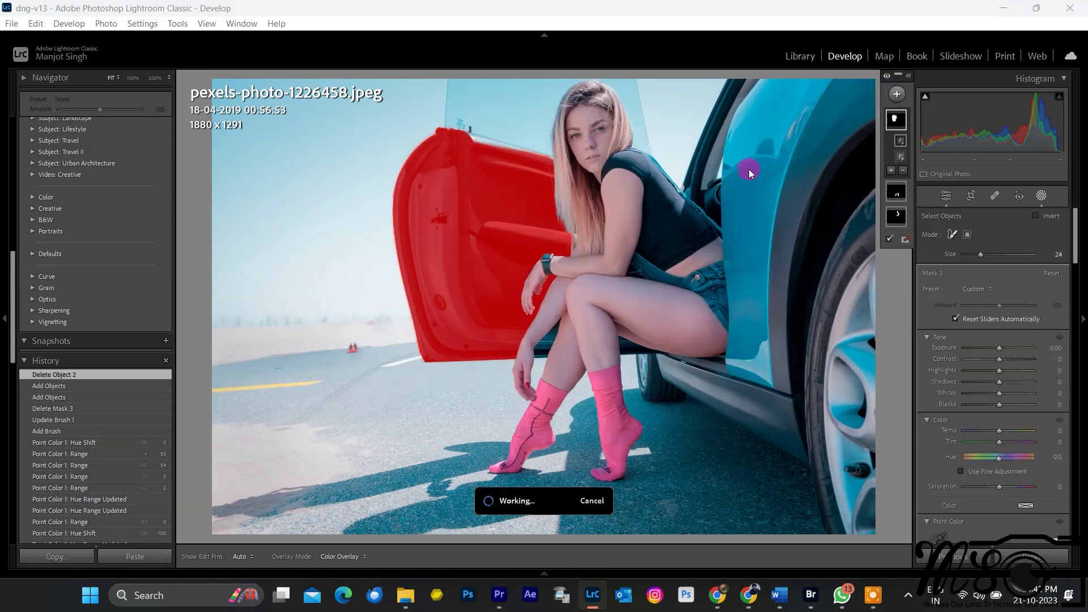
click(849, 264)
drag(693, 190, 718, 115)
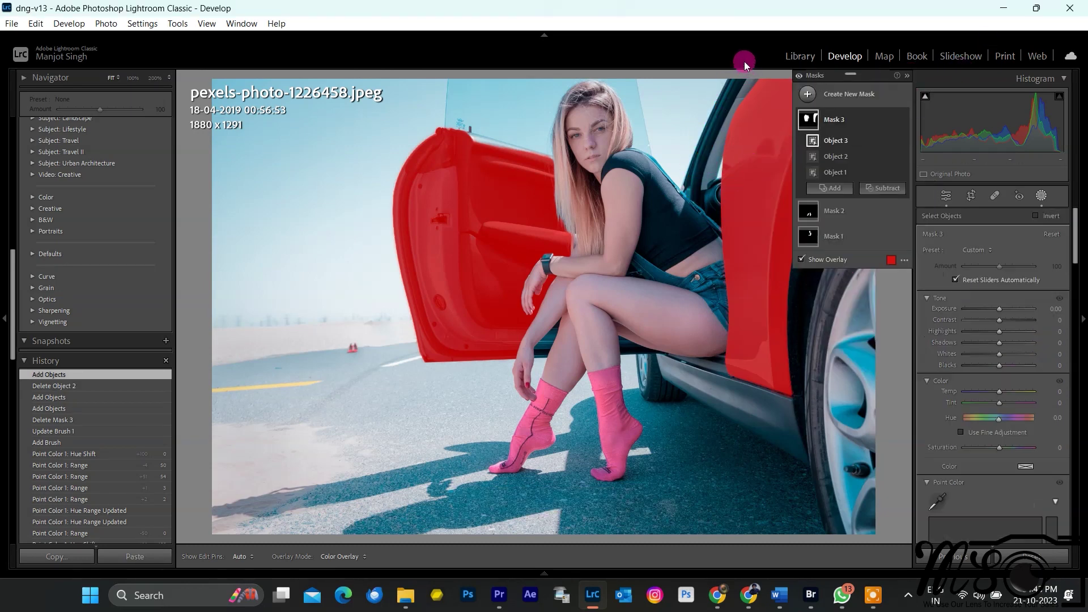
- Add a brush to paint the wheel area and car's right edge into the mask
click(831, 188)
click(848, 247)
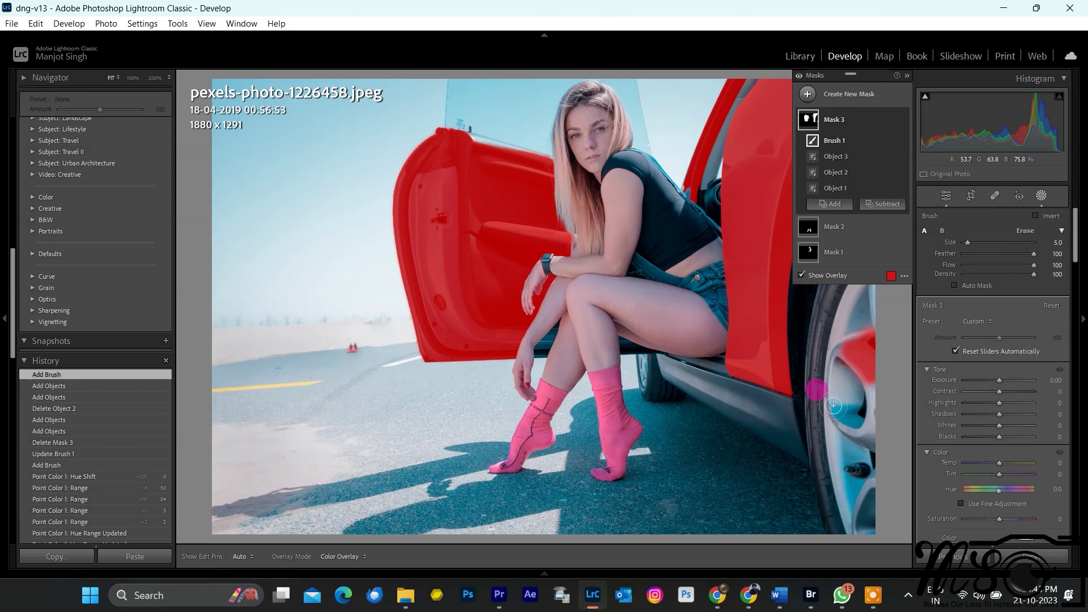
drag(835, 407, 845, 448)
drag(848, 453, 869, 526)
drag(875, 326, 878, 294)
- Sample the car's blue in Point Color and shift it toward turquoise (hue −96, saturation 80)
click(802, 275)
scroll(980, 317, down, 4)
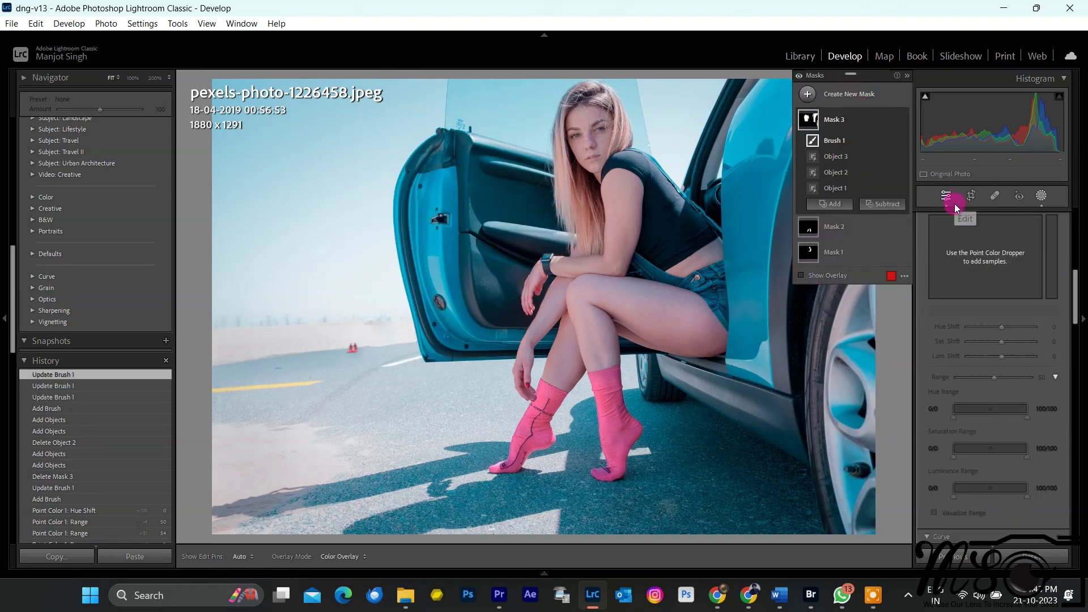
click(907, 76)
scroll(975, 318, up, 2)
click(938, 386)
click(760, 116)
scroll(996, 448, down, 1)
drag(995, 470, 1015, 470)
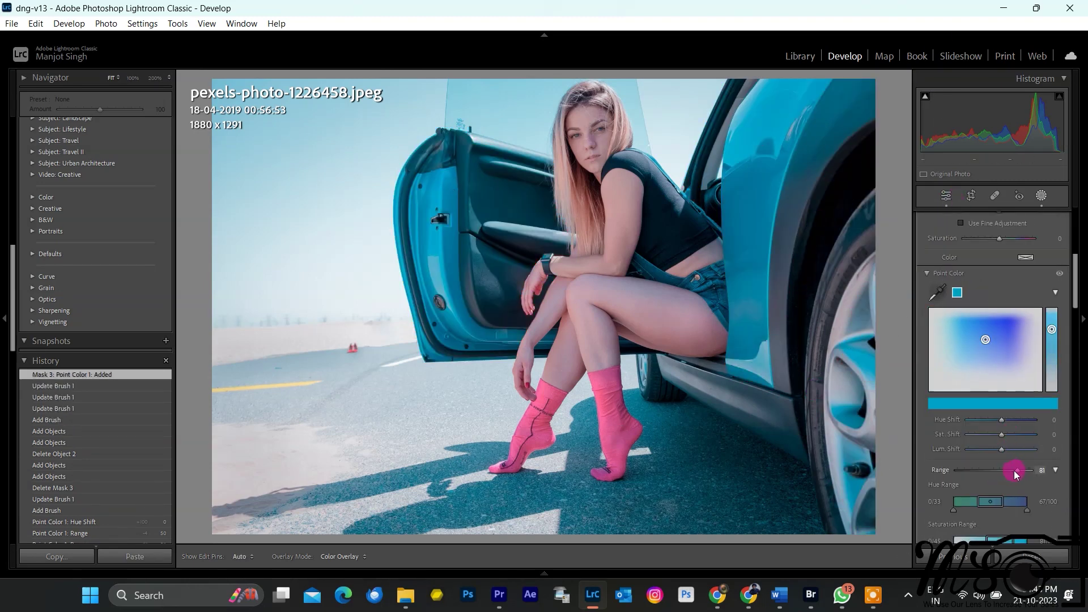
drag(985, 339, 935, 316)
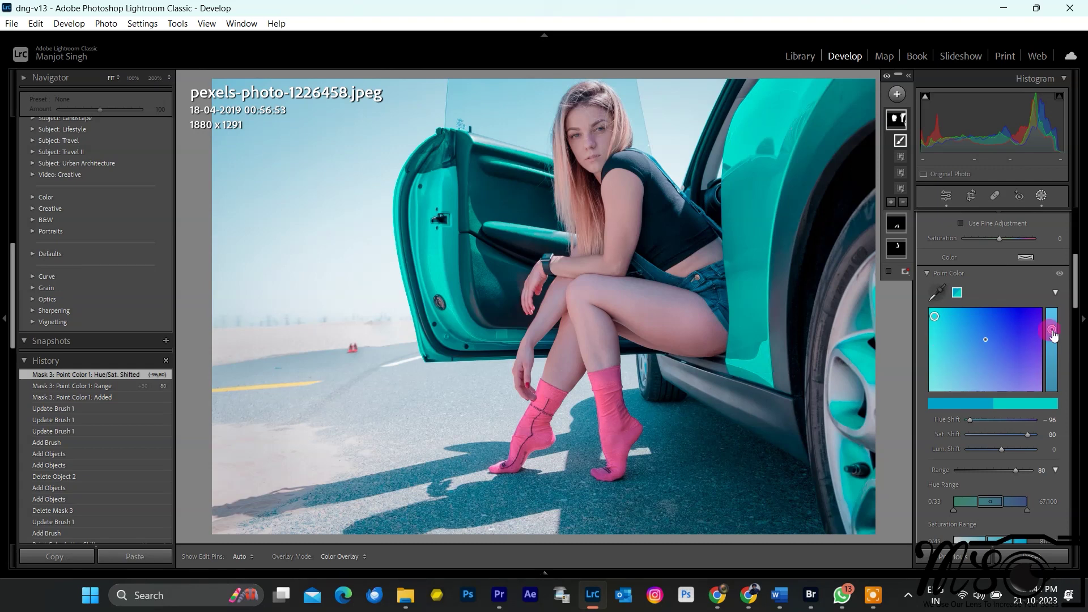
- Enable Visualize Range, set Range to 52, tighten saturation and luminance ranges, then compare Before/After
scroll(948, 522, down, 3)
click(934, 517)
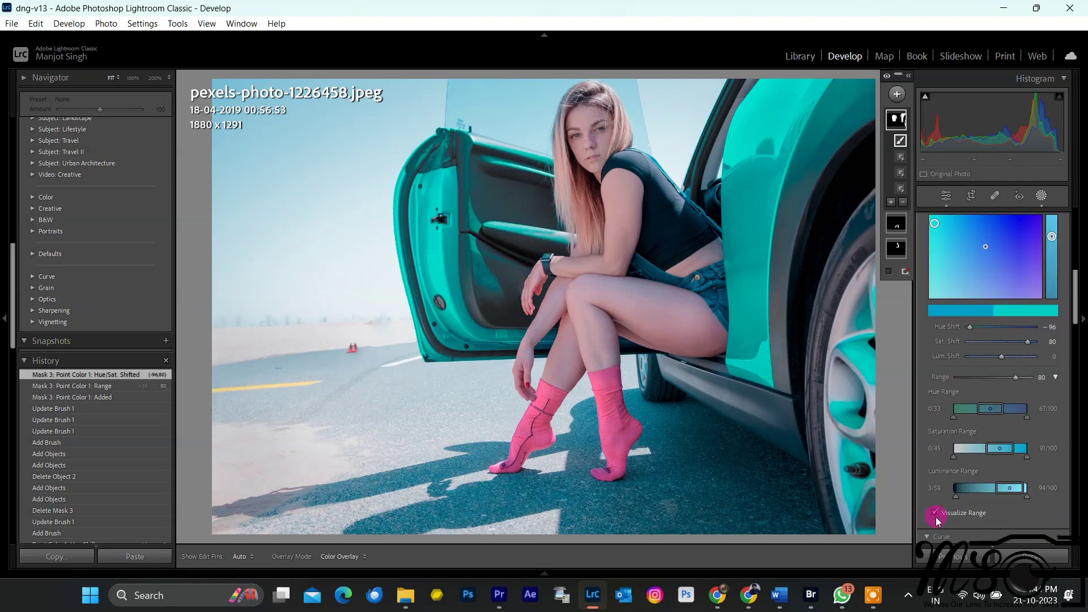
drag(1015, 377, 995, 377)
drag(1000, 452, 992, 451)
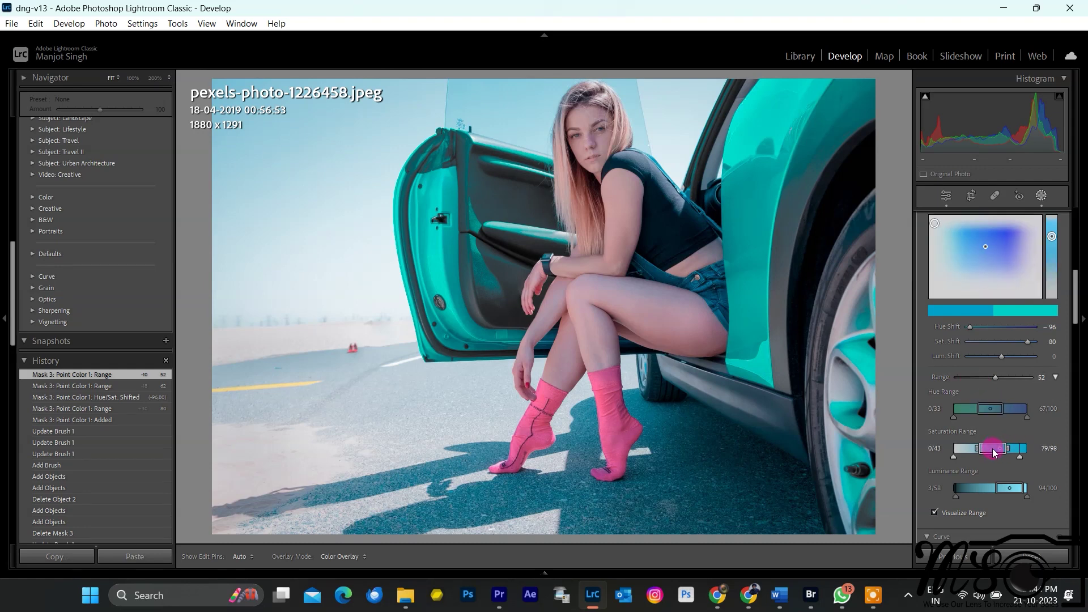
drag(1009, 488, 990, 487)
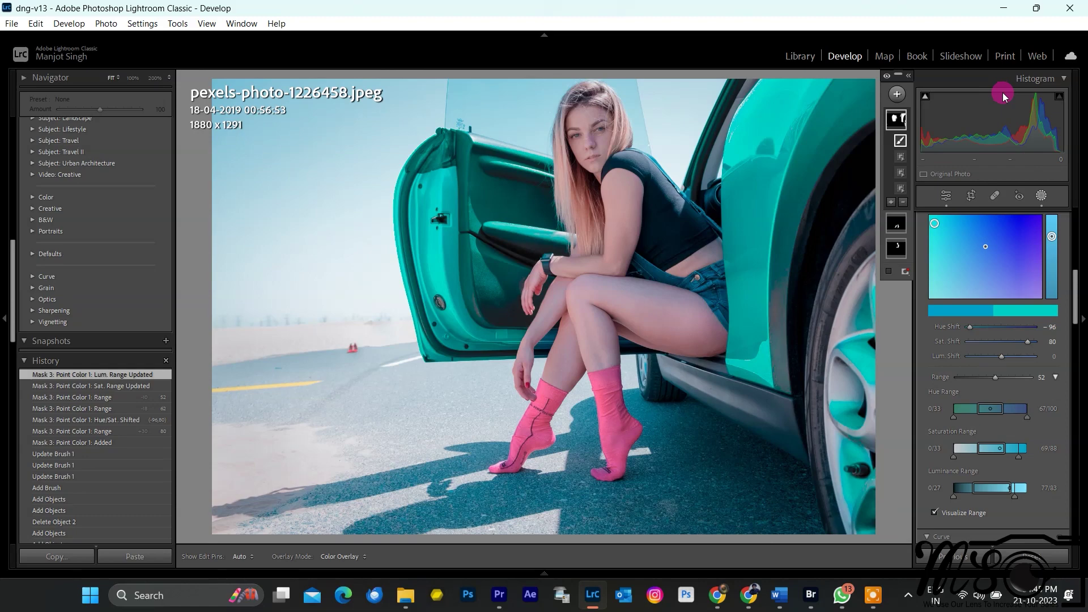
click(946, 195)
click(239, 557)
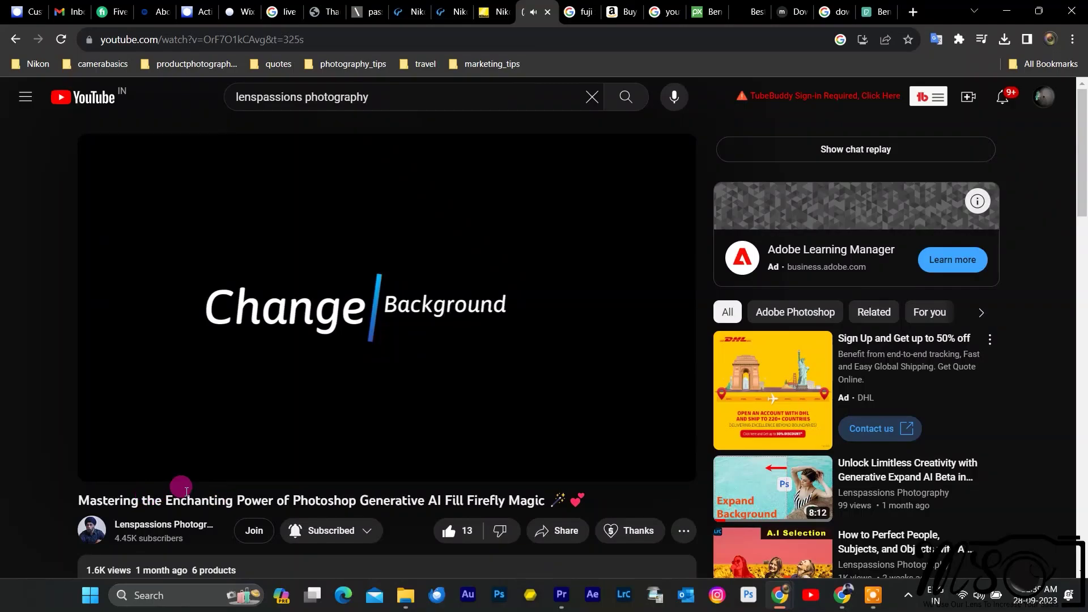
- Choose The LP Platinum Club membership tier and join, reaching the 20%-off first-month offer
click(252, 532)
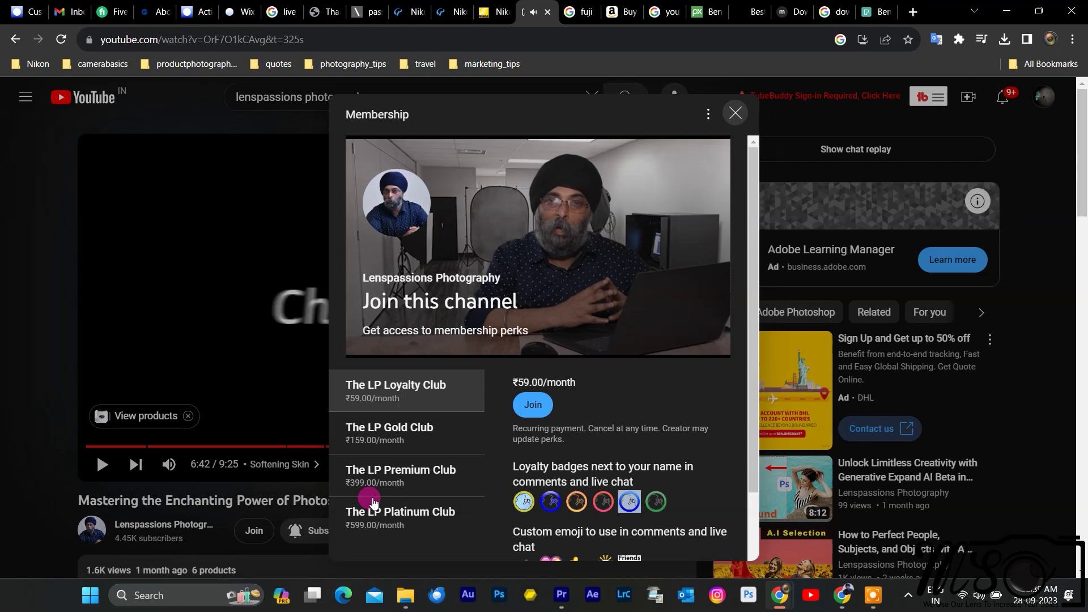
scroll(504, 419, down, 2)
scroll(504, 419, up, 1)
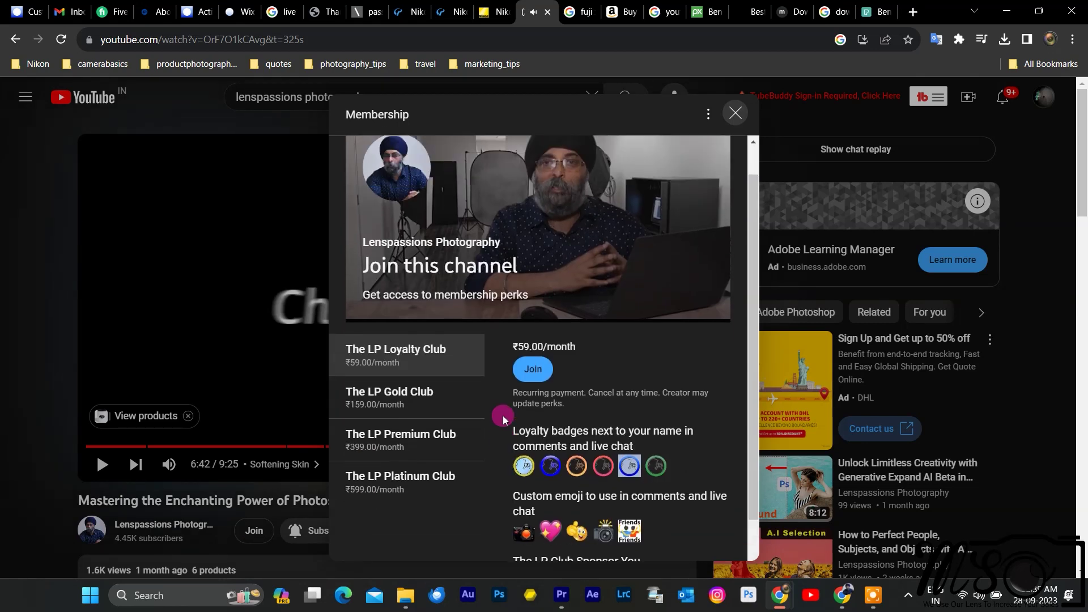
scroll(504, 419, down, 1)
click(408, 436)
click(532, 336)
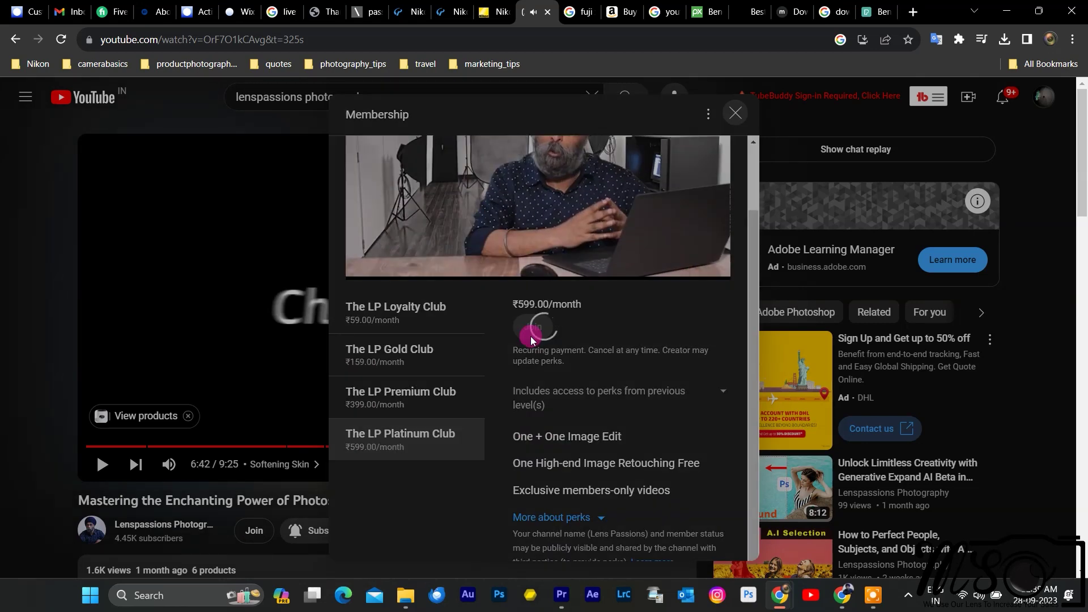
click(357, 153)
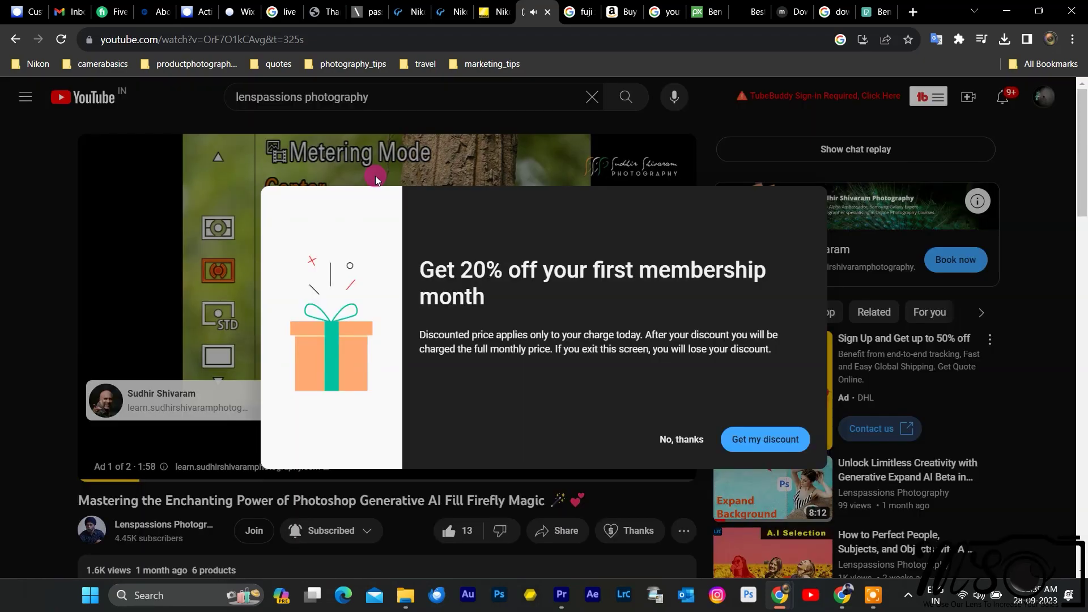